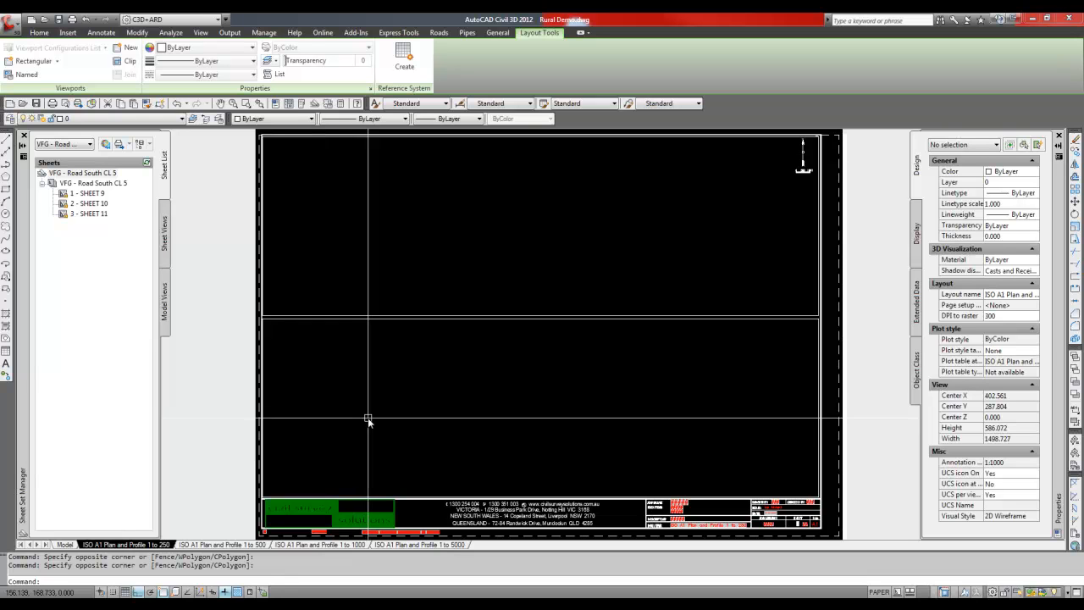
- Check the viewport type assigned to the upper and lower viewports of the 1 to 250 plan and profile template layout
left_click(410, 315)
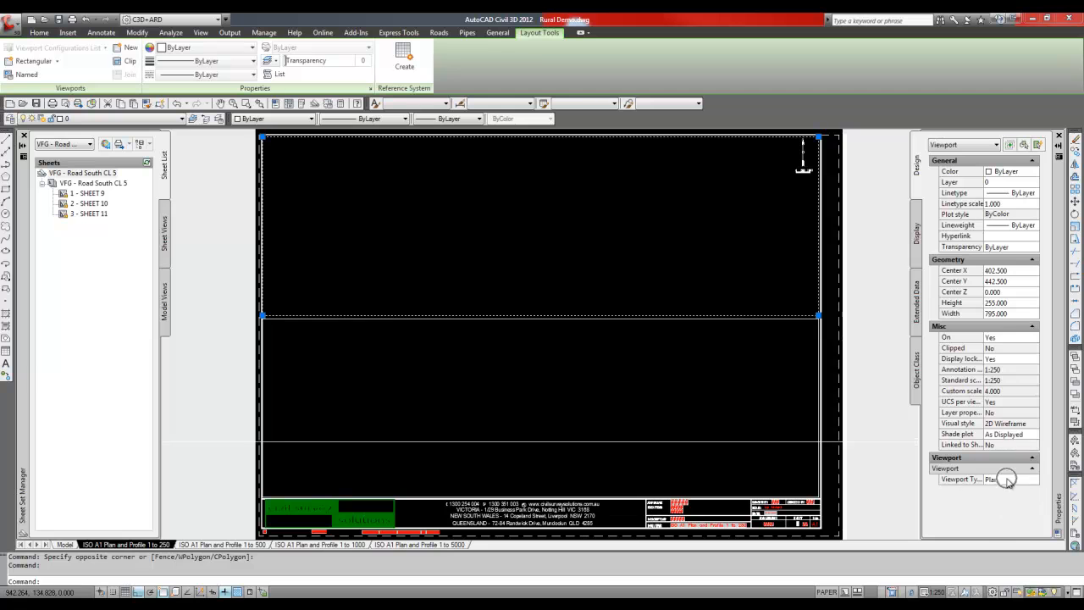
key("Escape")
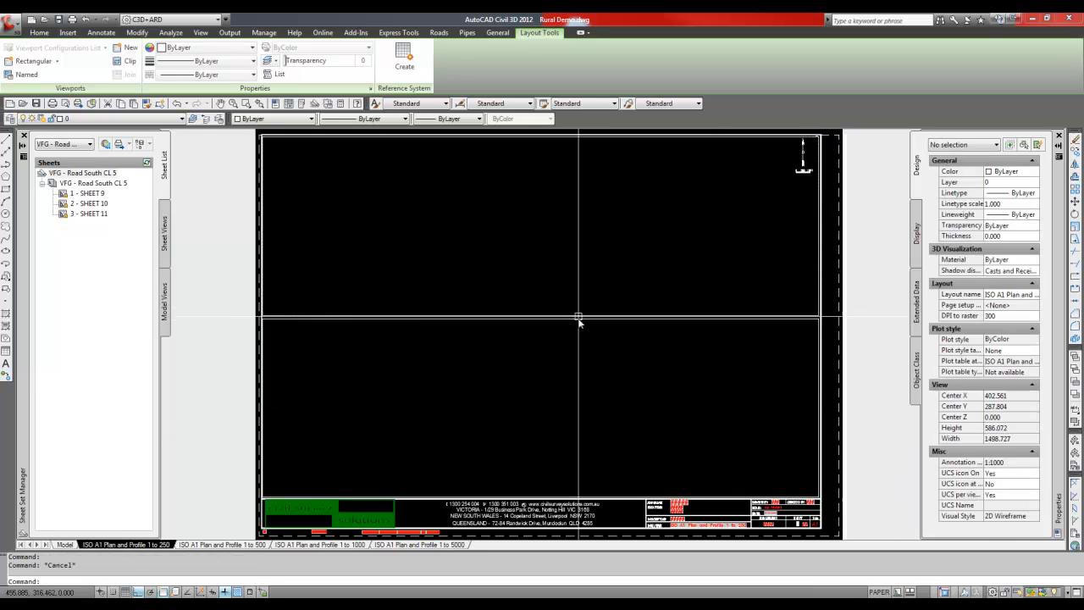
left_click(581, 319)
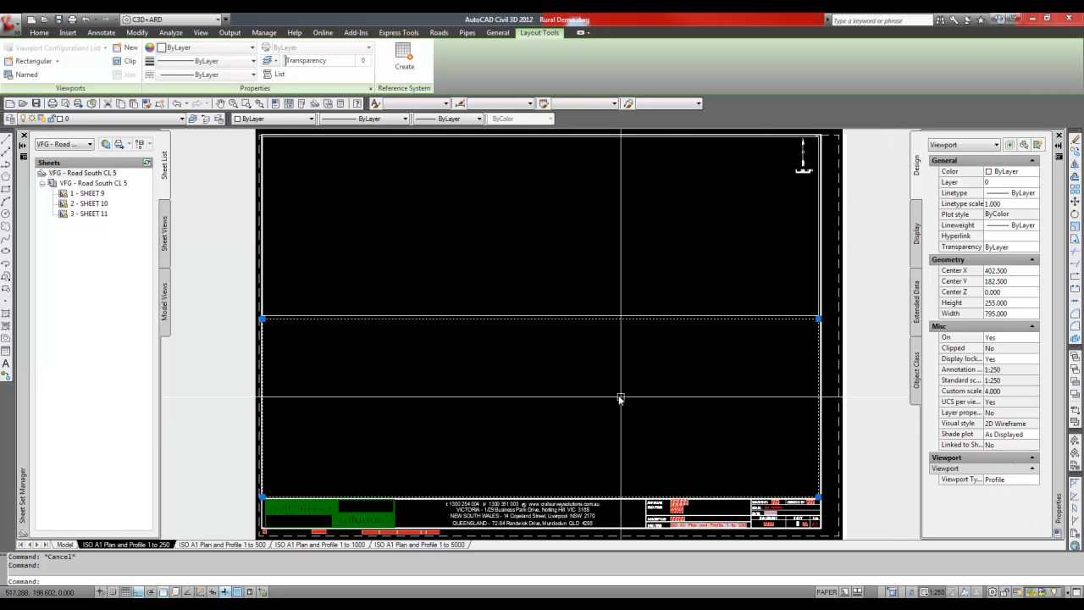
key("Escape")
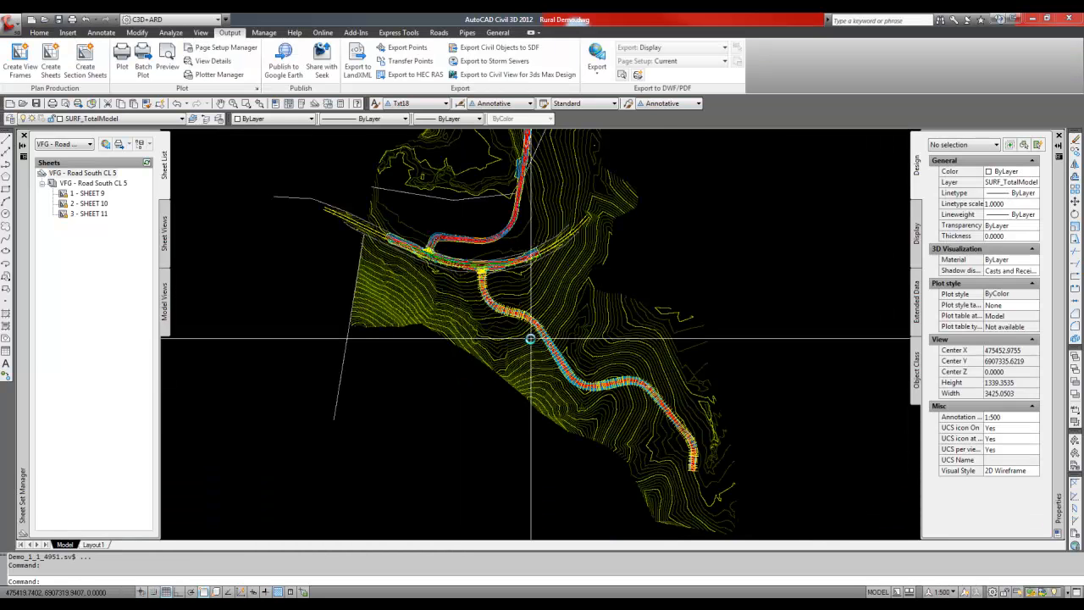
- Start creating view frames in the Rural Demo drawing, using the Road South CL alignment with the automatic station range
scroll(527, 340, "up", 2)
mouse_move(497, 370)
middle_mouse_down()
mouse_move(449, 386)
mouse_move(471, 351)
middle_mouse_up()
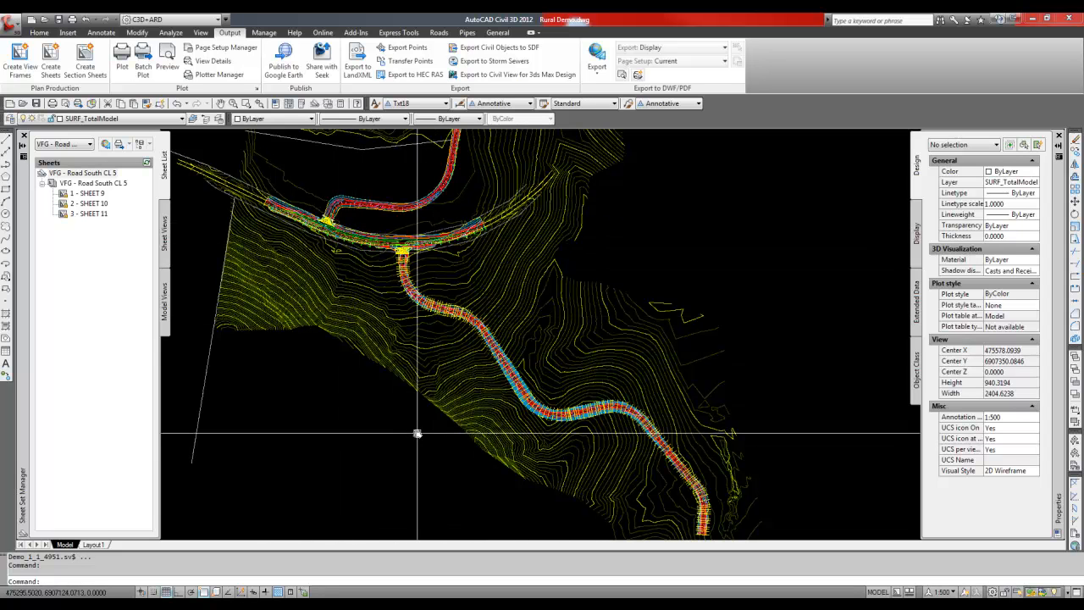
key("ctrl+Tab")
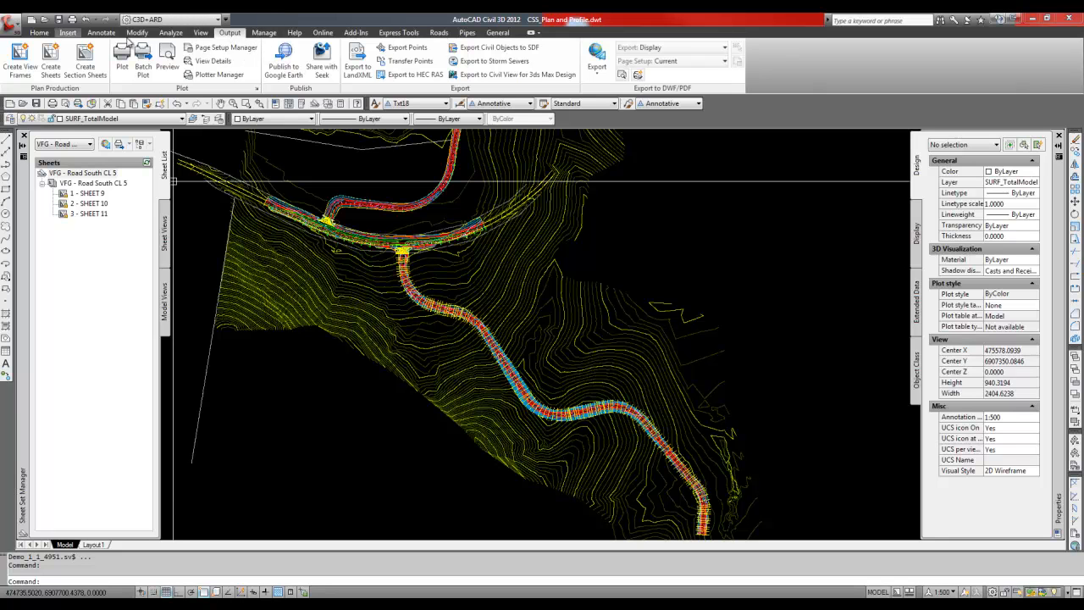
left_click(22, 64)
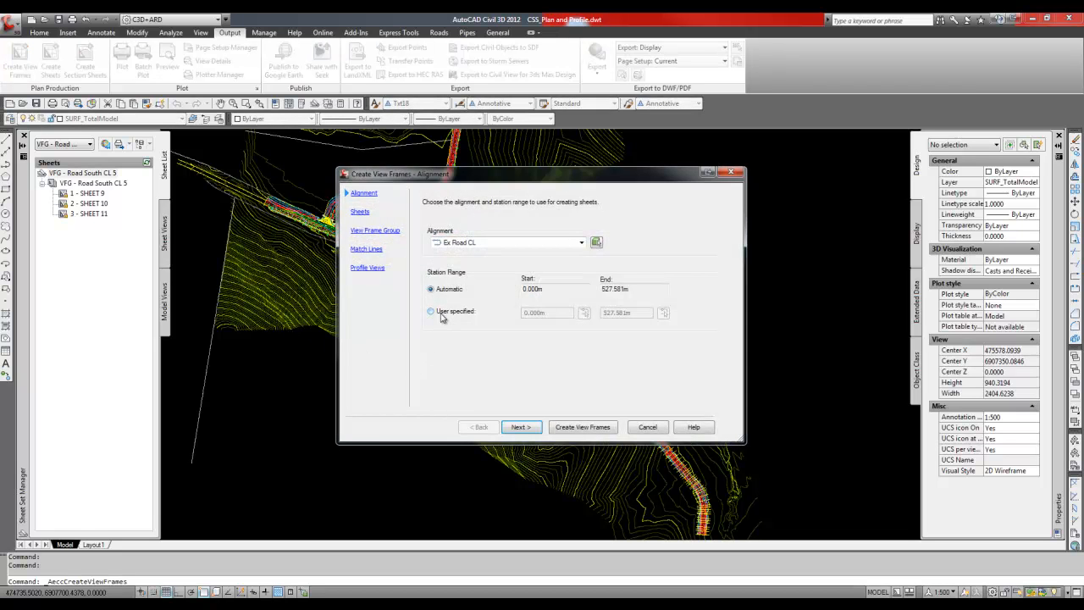
left_click(582, 244)
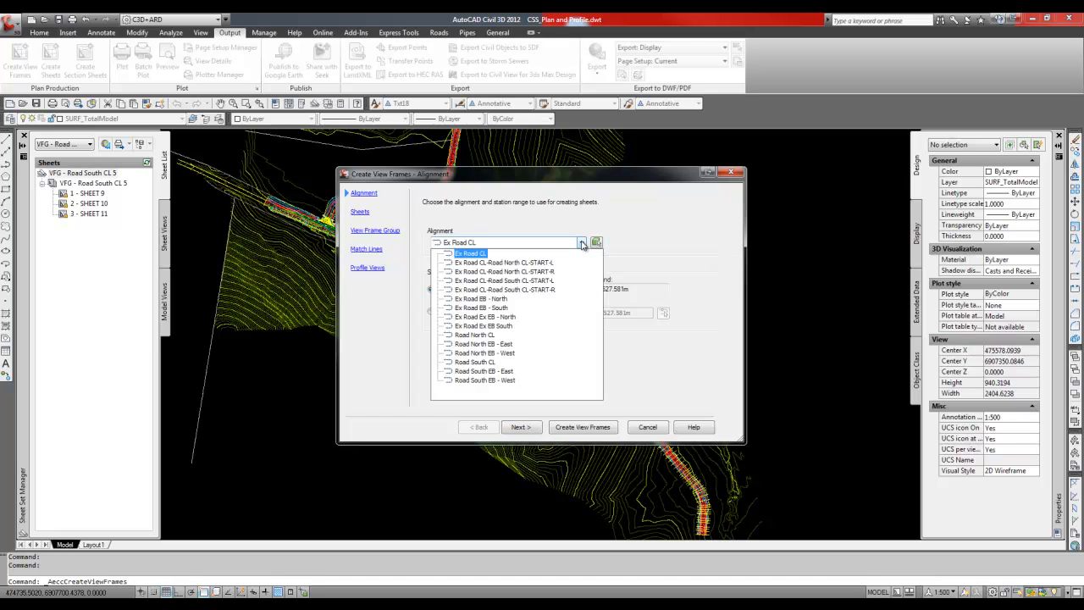
left_click(476, 362)
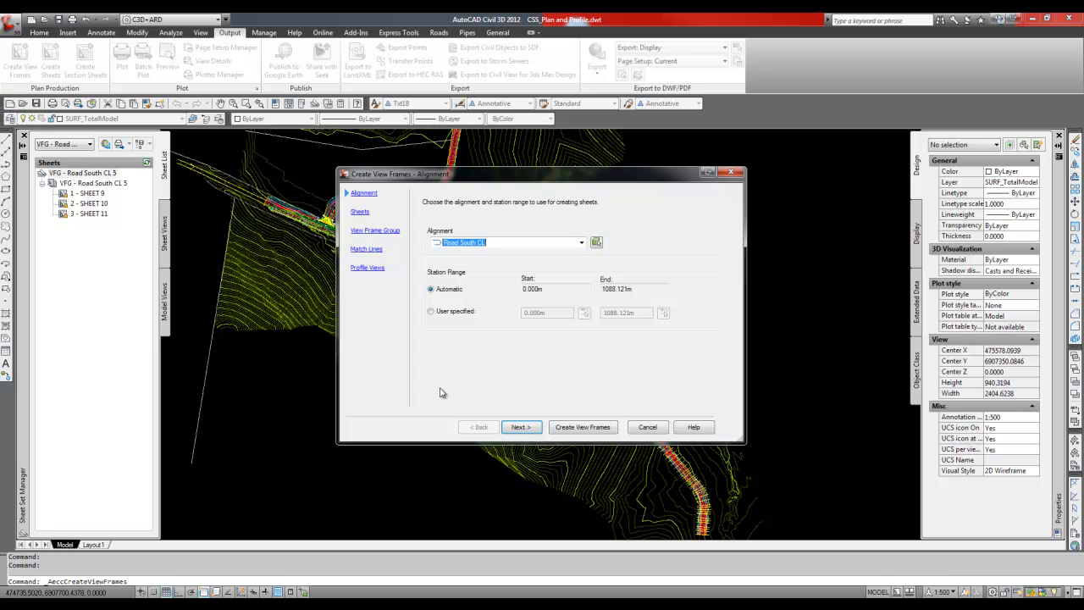
left_click(522, 428)
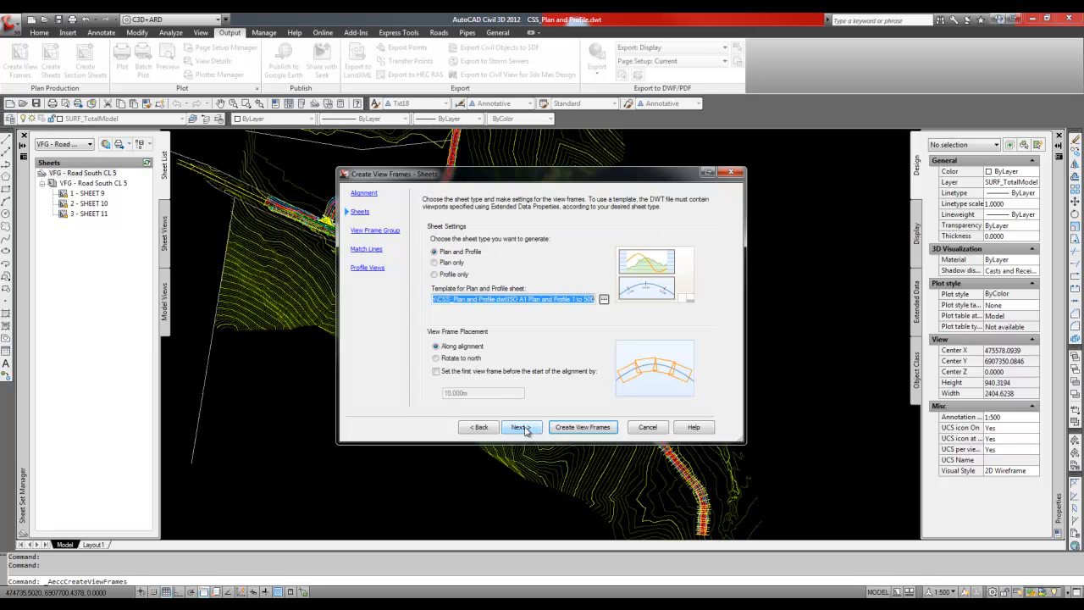
- Choose the Plan and Profile sheet type with the ISO A1 Plan and Profile 1 to 500 layout as the sheet template
left_click(457, 252)
left_click(457, 252)
key("ctrl")
key("ctrl")
left_click(604, 301)
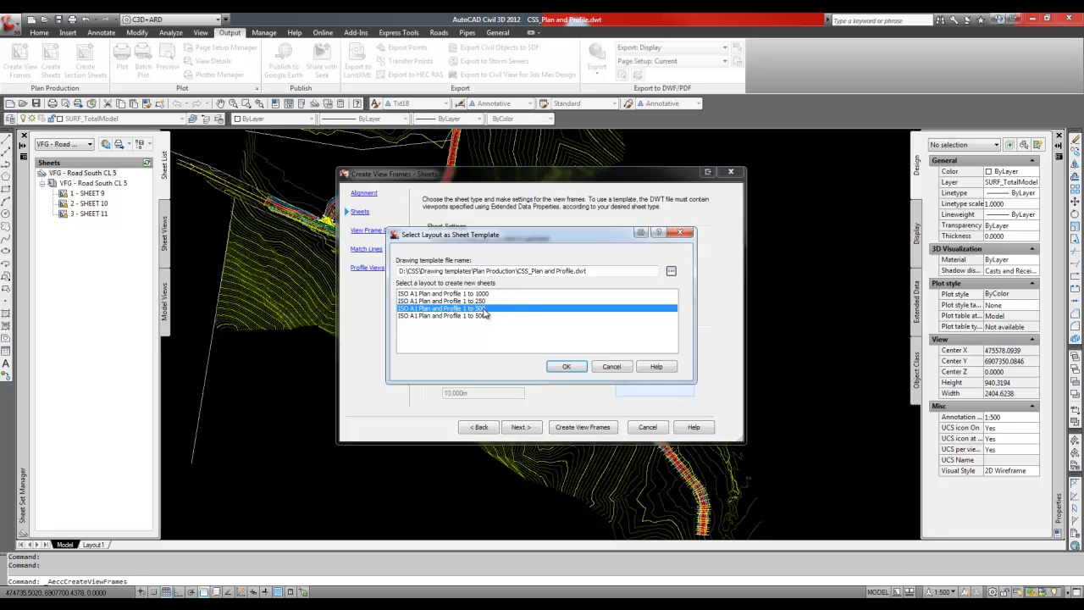
left_click(566, 366)
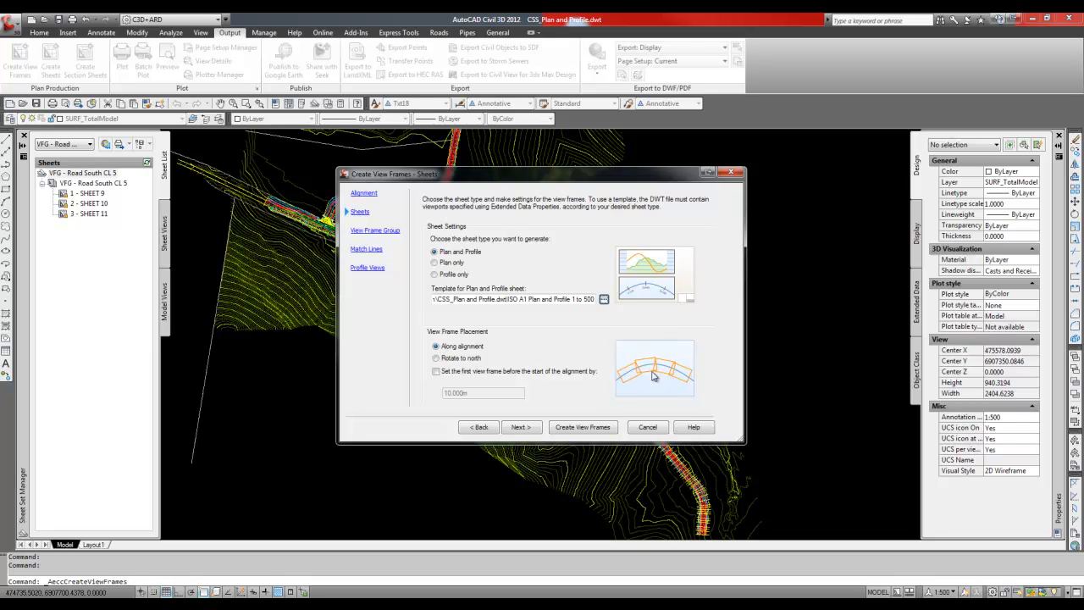
- Place the view frames along the alignment, with the first frame set 15 m before the alignment start
left_click(437, 358)
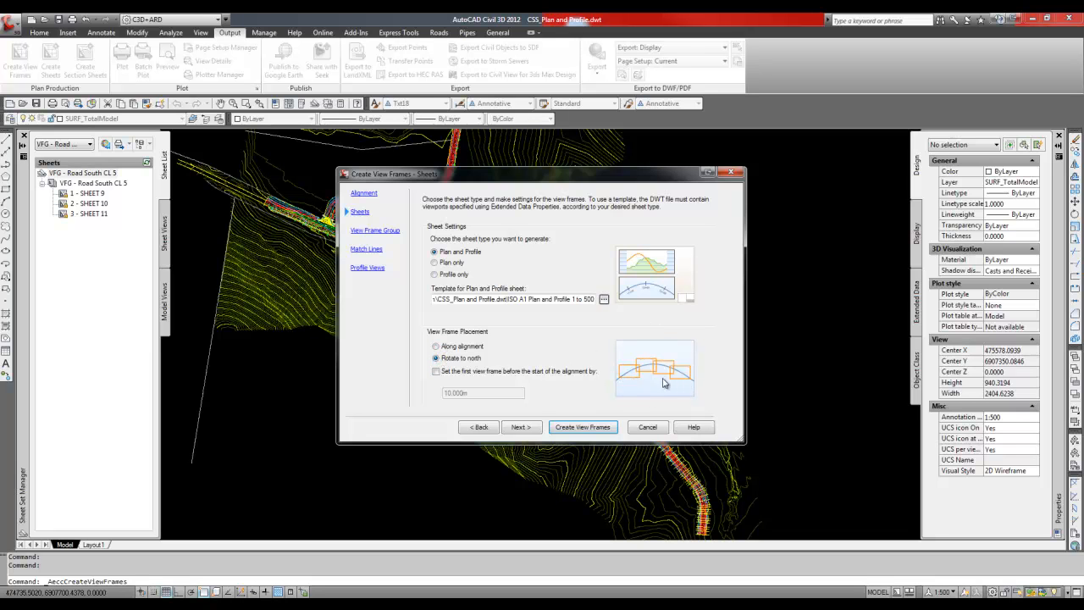
left_click(437, 346)
left_click(436, 372)
left_click_drag(474, 393, 407, 395)
type("15")
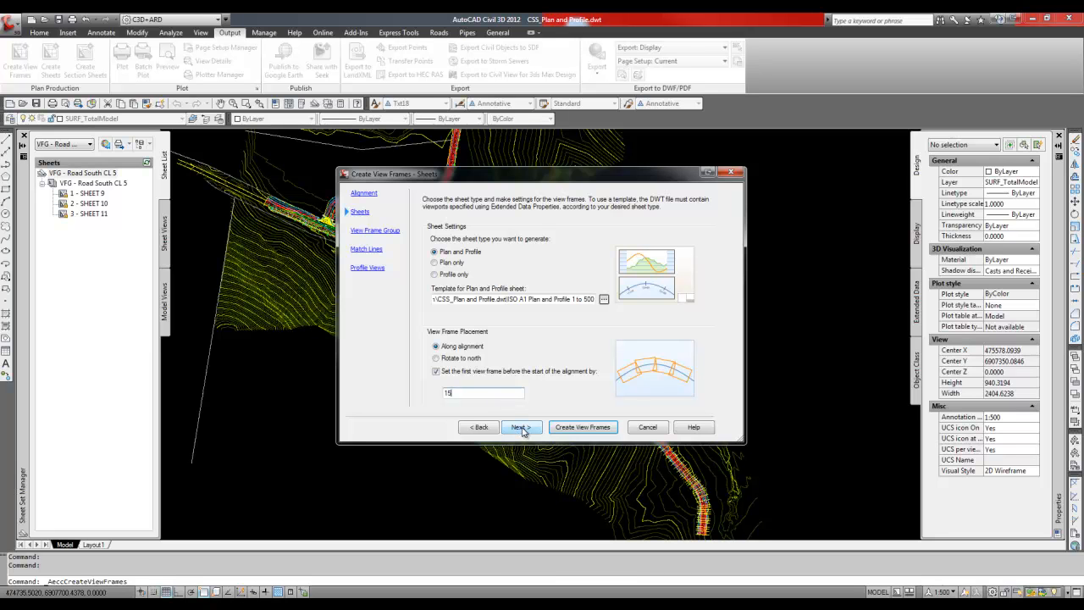
left_click(520, 427)
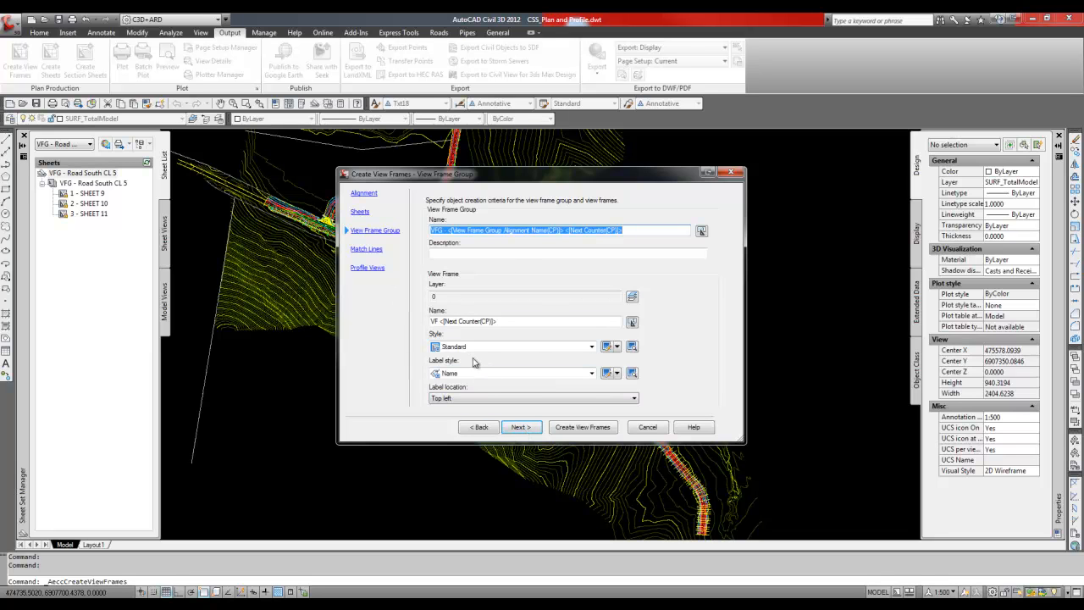
- Keep the default view frame group settings and turn off the match line mask in the Standard match line style
left_click(519, 427)
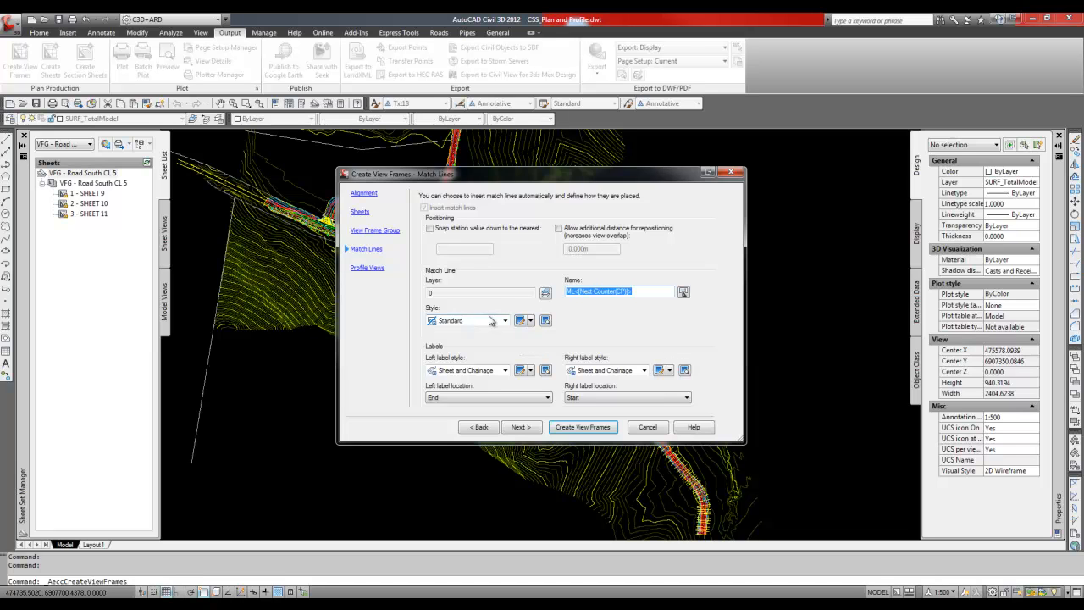
left_click(520, 322)
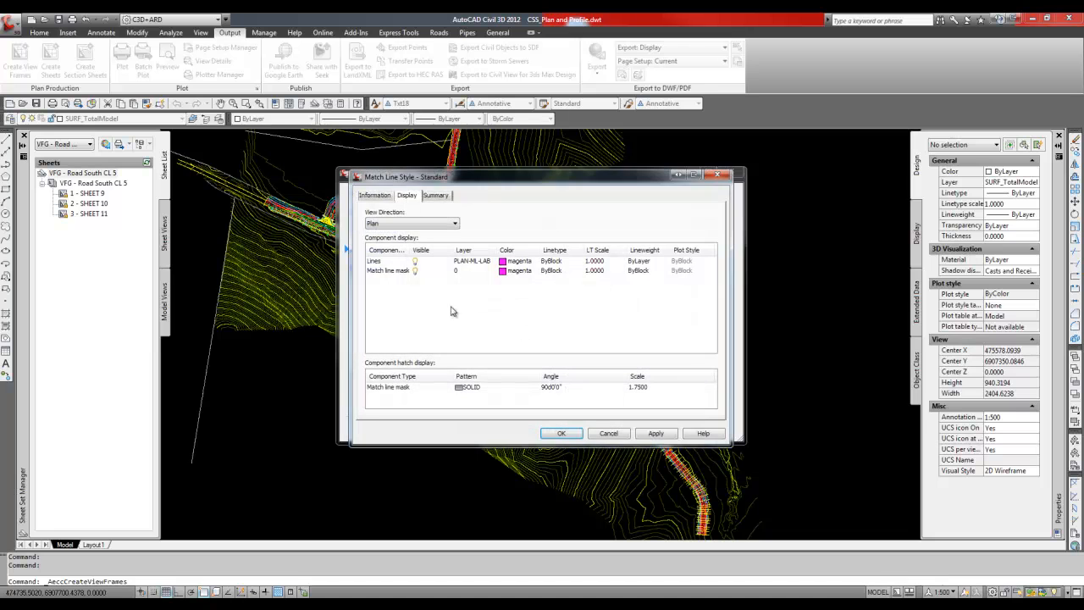
left_click(415, 273)
left_click(560, 434)
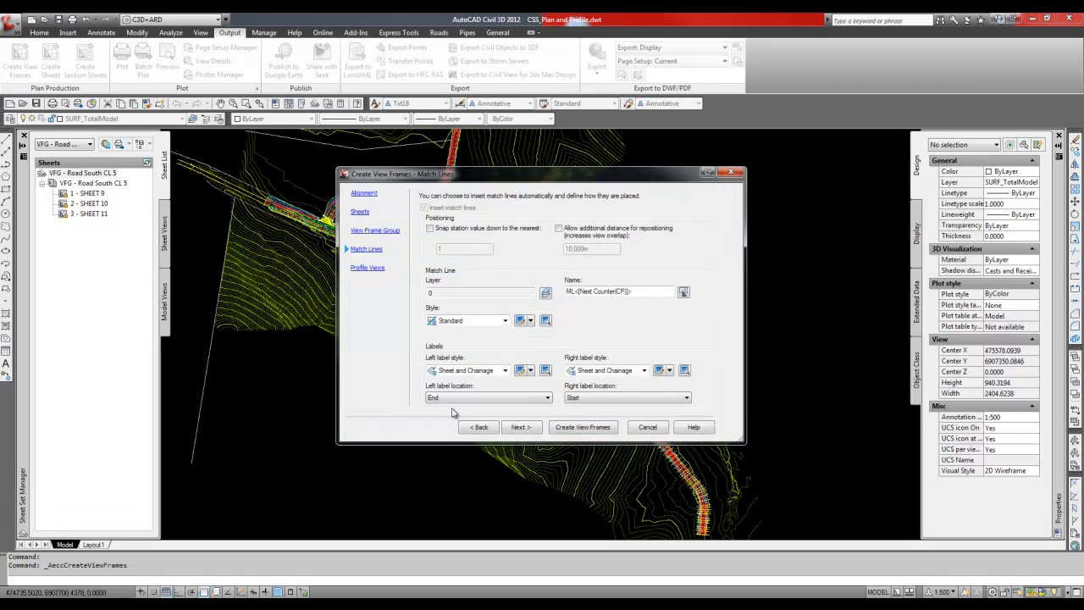
left_click(520, 427)
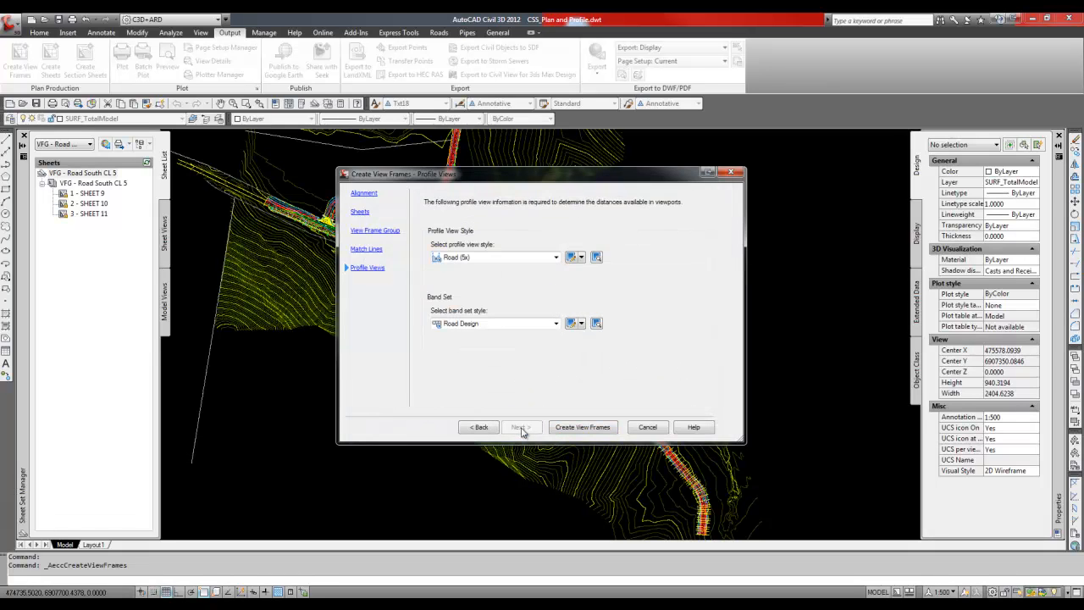
- Set the profile view style to Road Profile 5:1 and the band set to Roading, and create the view frames
left_click(557, 258)
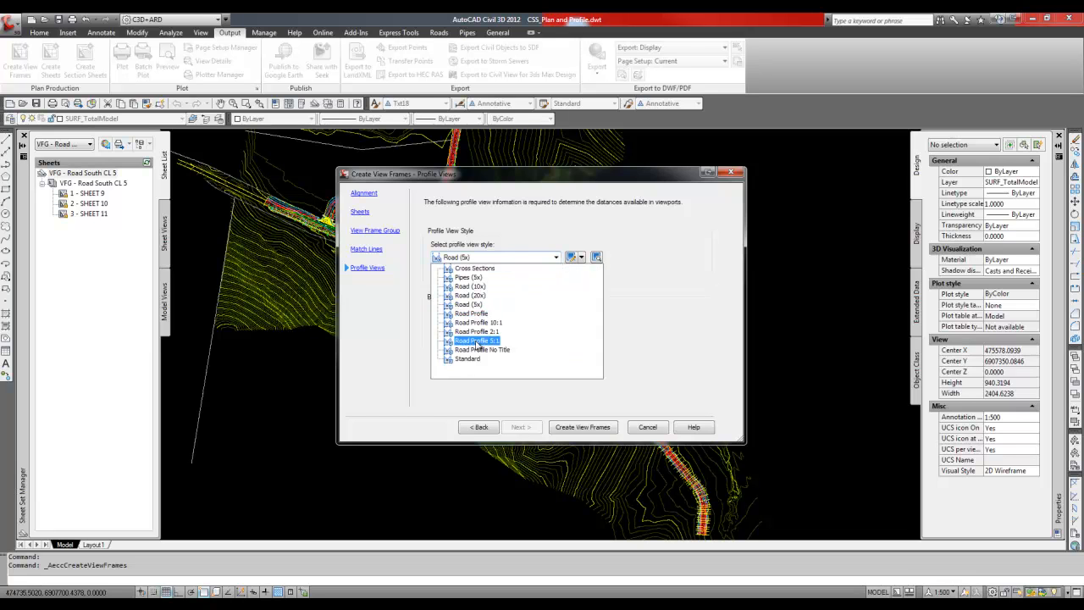
left_click(478, 341)
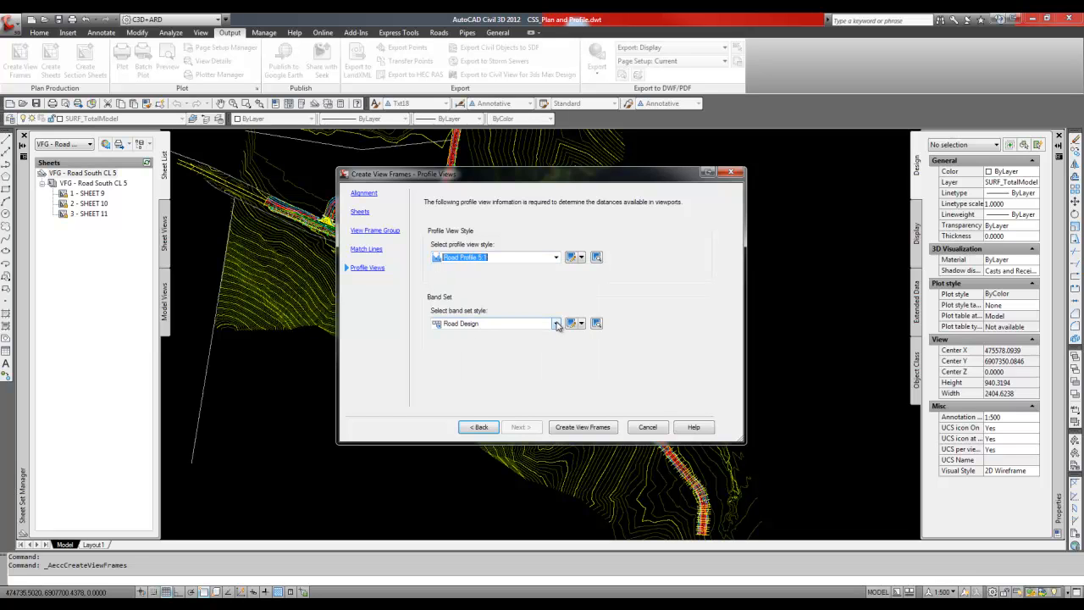
left_click(557, 324)
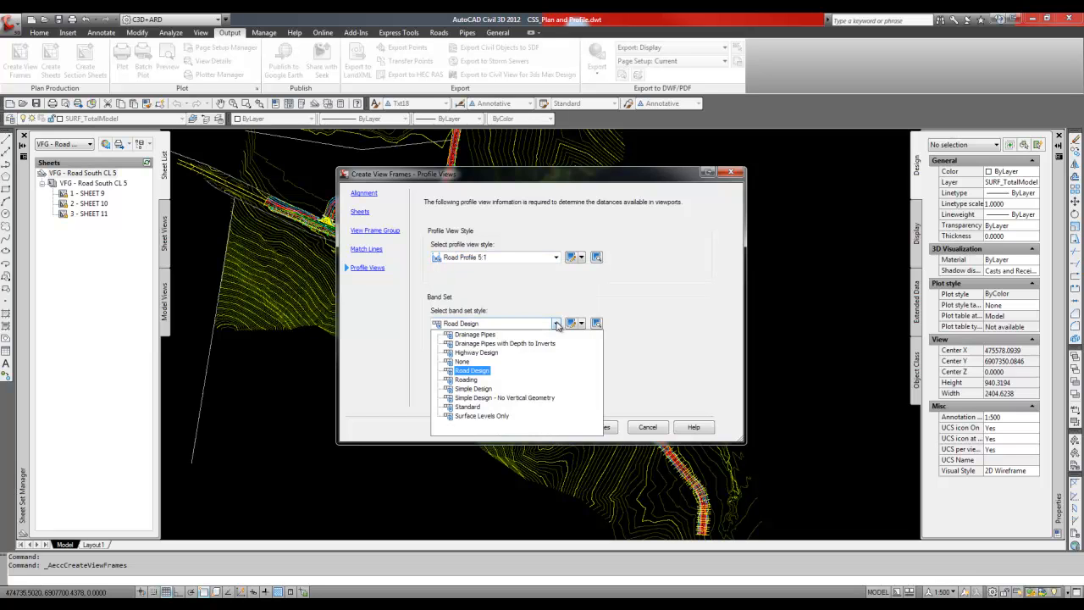
left_click(468, 381)
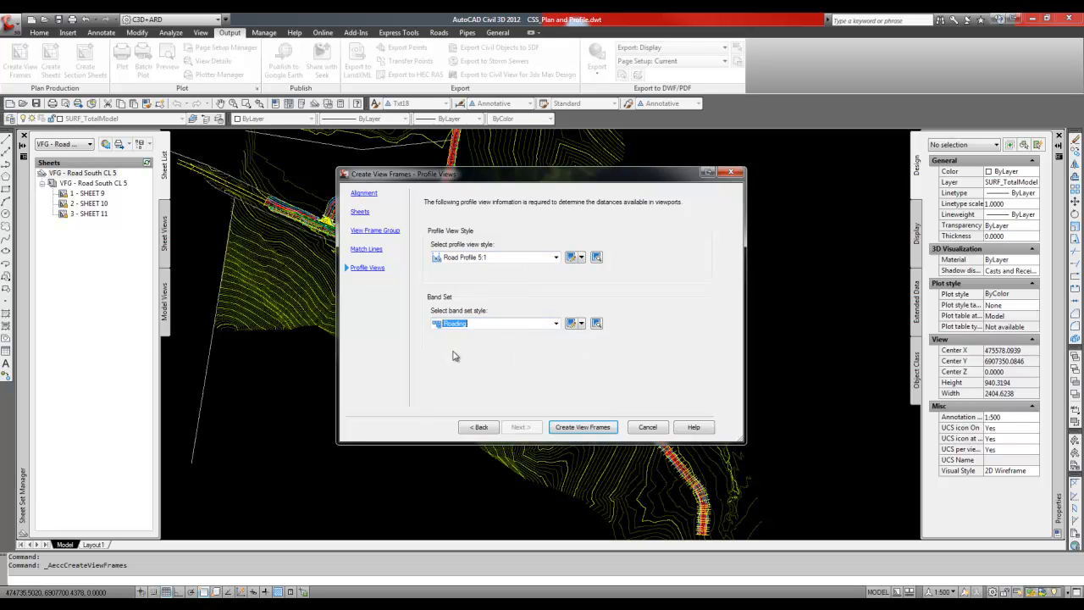
left_click(580, 428)
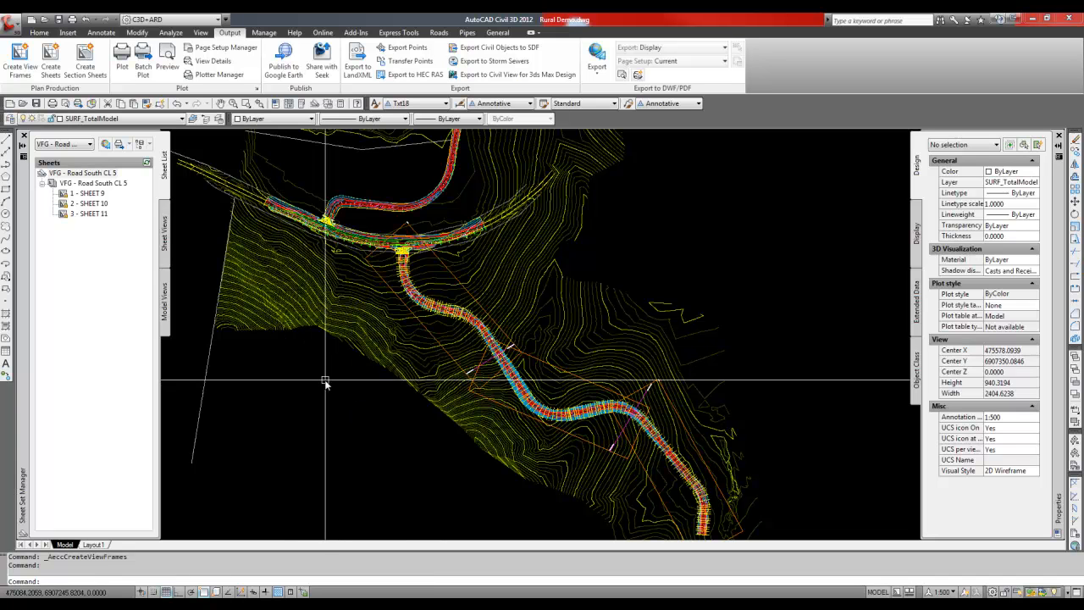
- Start creating sheets for view frame group VFG - Road South CL 6, with all layouts in the current drawing and the North arrow block
left_click(49, 56)
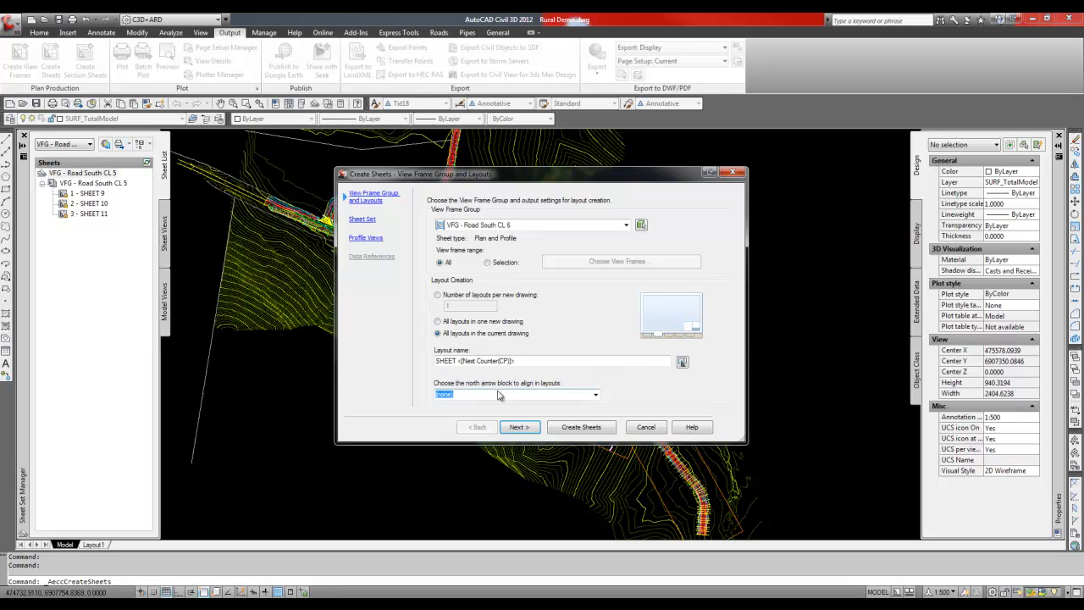
left_click(439, 333)
left_click(596, 396)
left_click(453, 412)
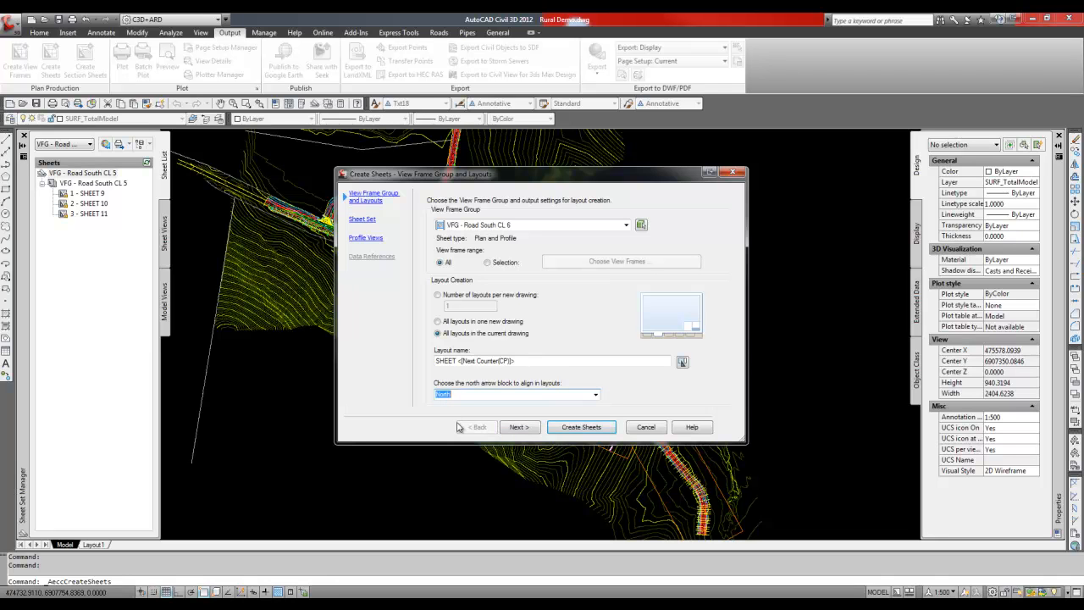
left_click(519, 427)
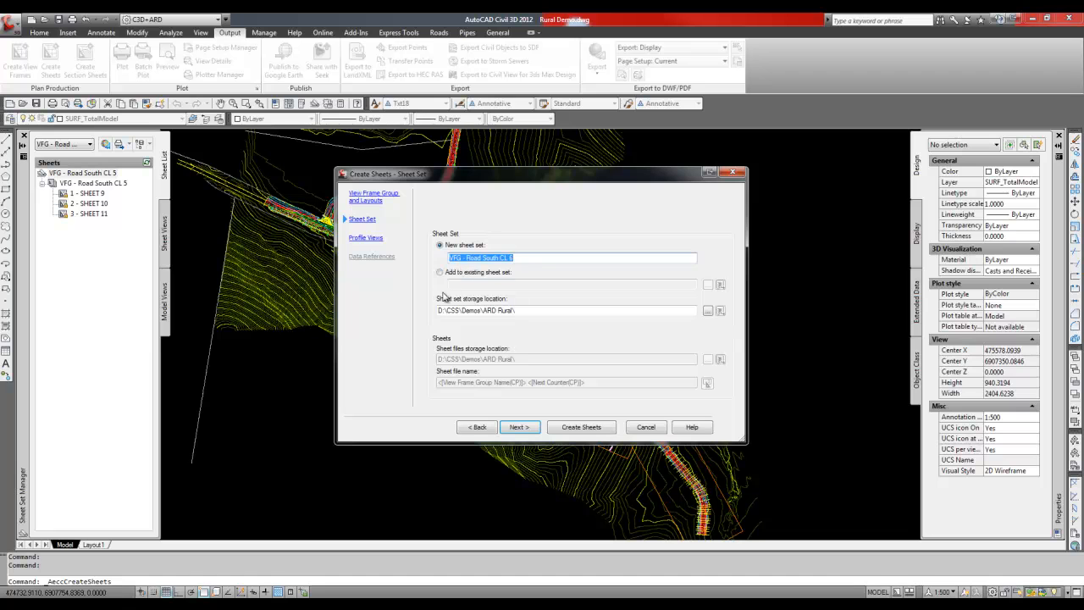
- Create the sheets as a new sheet set, saving the drawing and placing the profile views in the empty area southeast of the surface
left_click(520, 427)
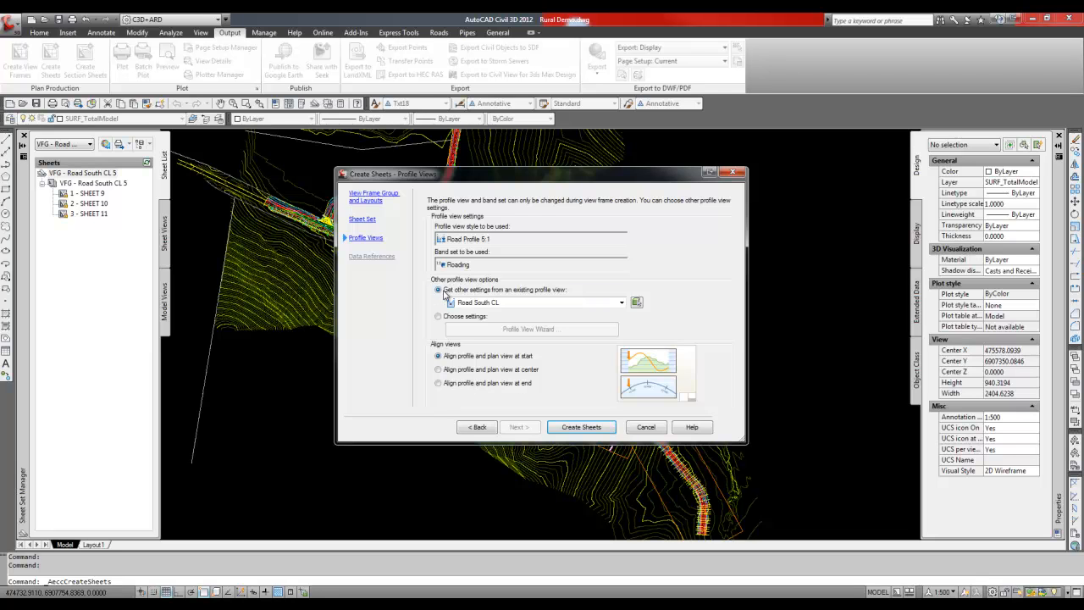
left_click(580, 428)
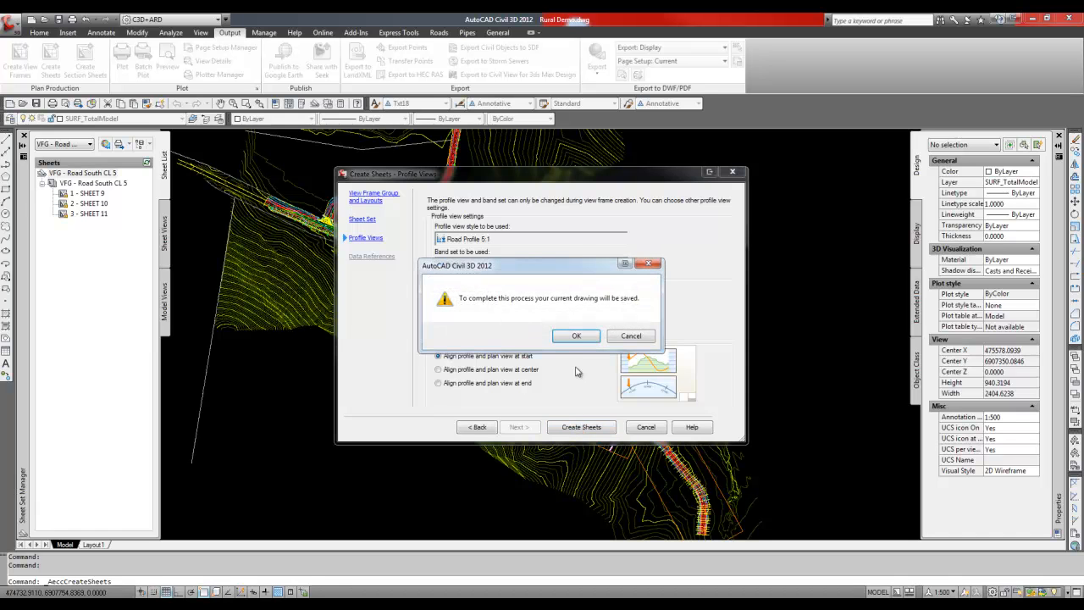
left_click(576, 339)
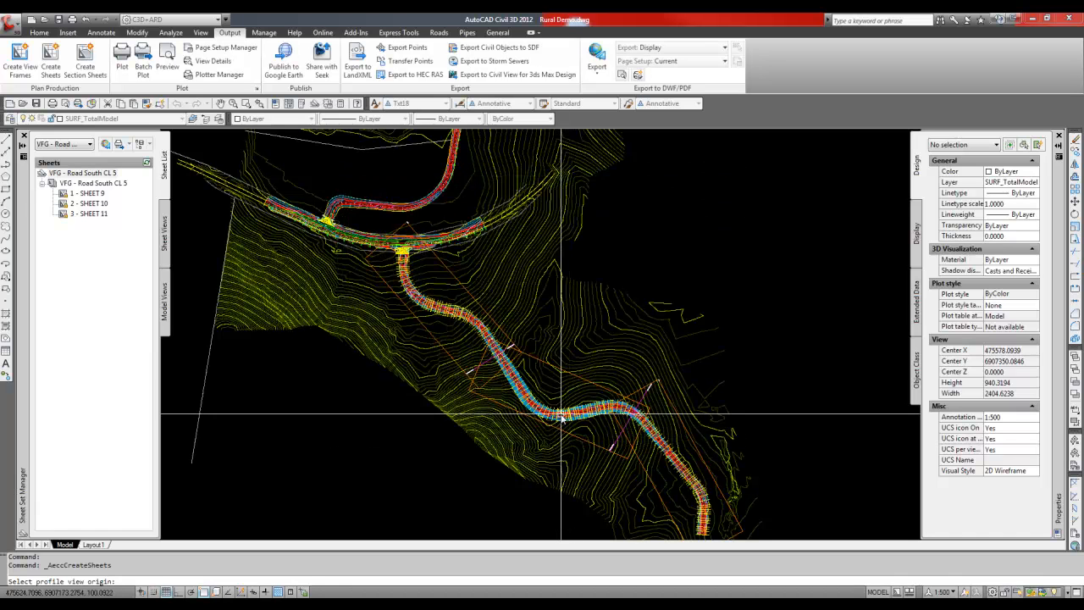
scroll(512, 415, "down", 4)
left_click(631, 486)
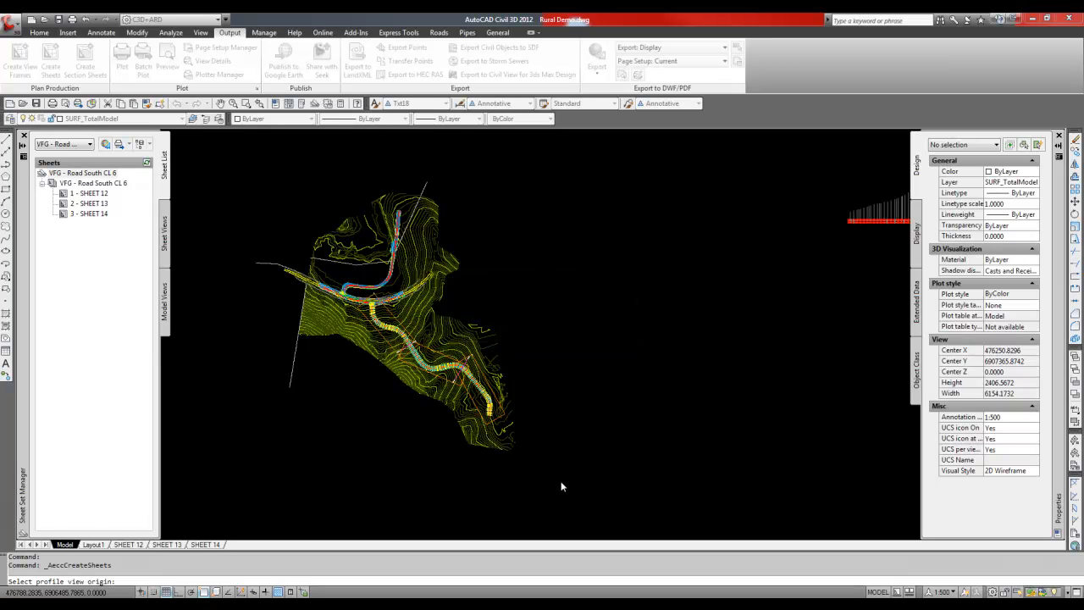
left_click(630, 485)
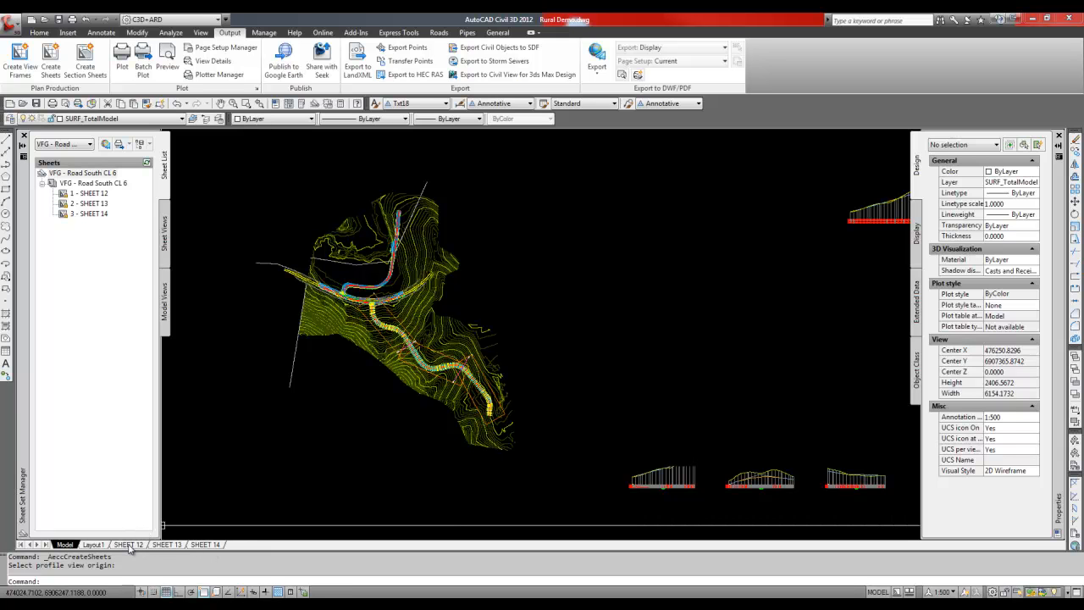
- Open the SHEET 12 layout and examine its plan viewport, profile viewport and match line
key("ctrl")
mouse_move(150, 545)
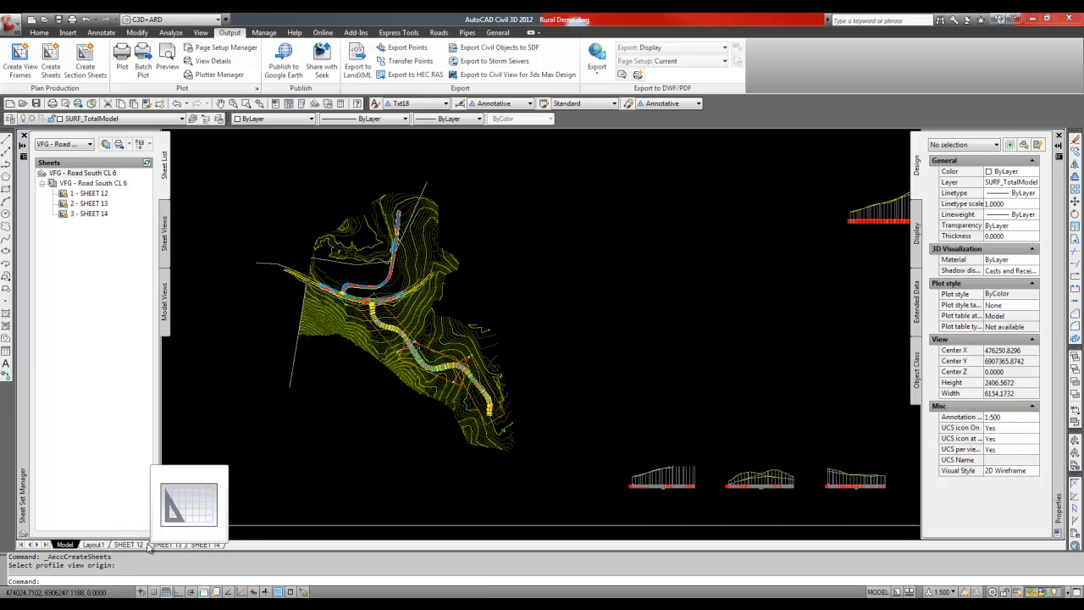
mouse_move(210, 549)
left_click(135, 547)
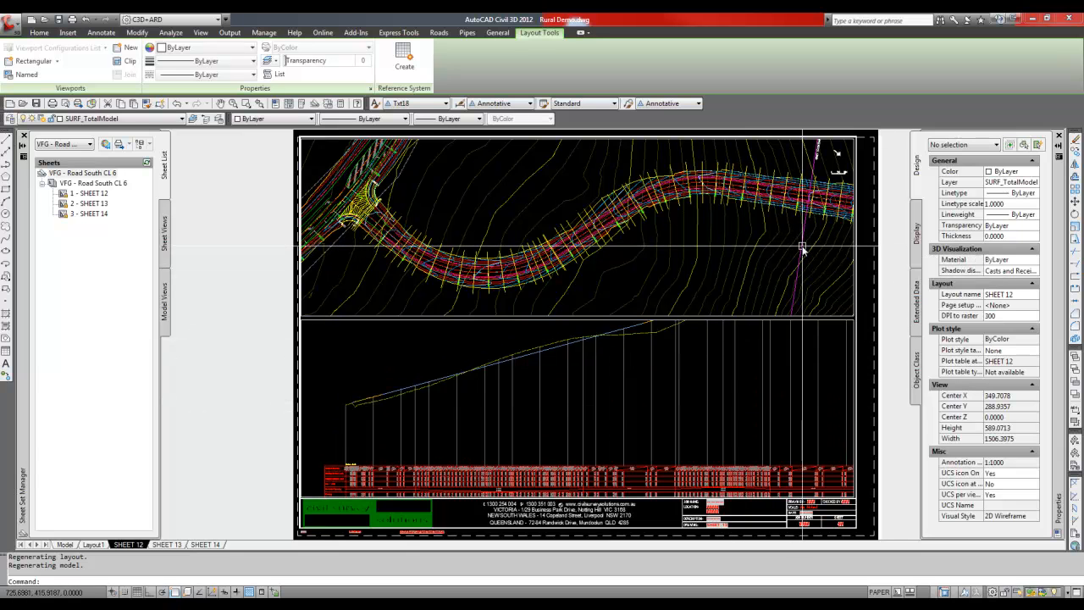
mouse_move(802, 247)
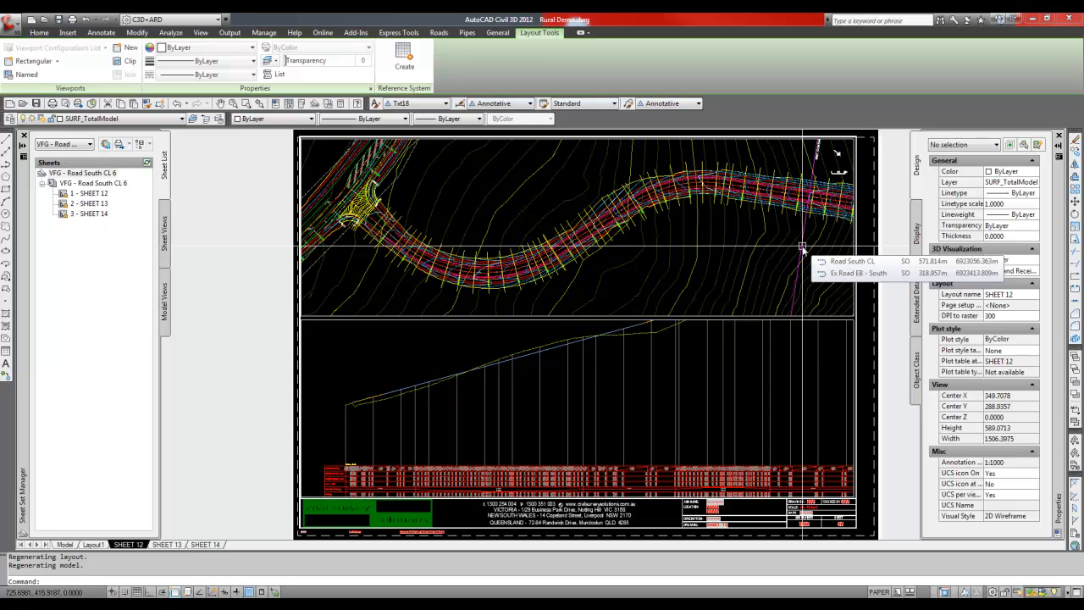
- Activate the profile viewport on SHEET 12 and open the properties of profile view LS 12
double_click(407, 358)
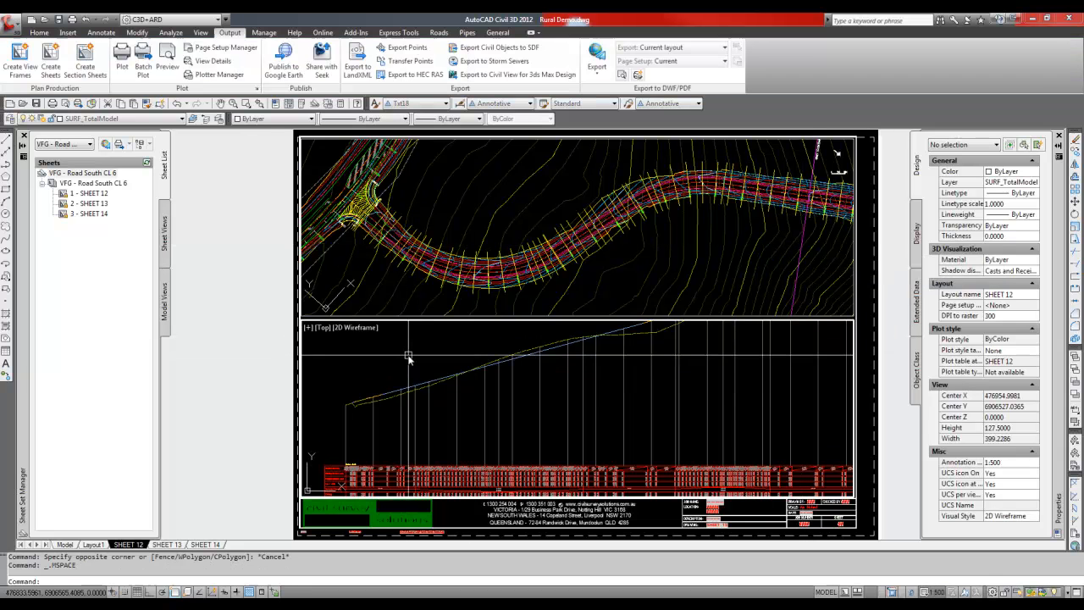
scroll(494, 484, "up", 2)
scroll(494, 484, "up", 4)
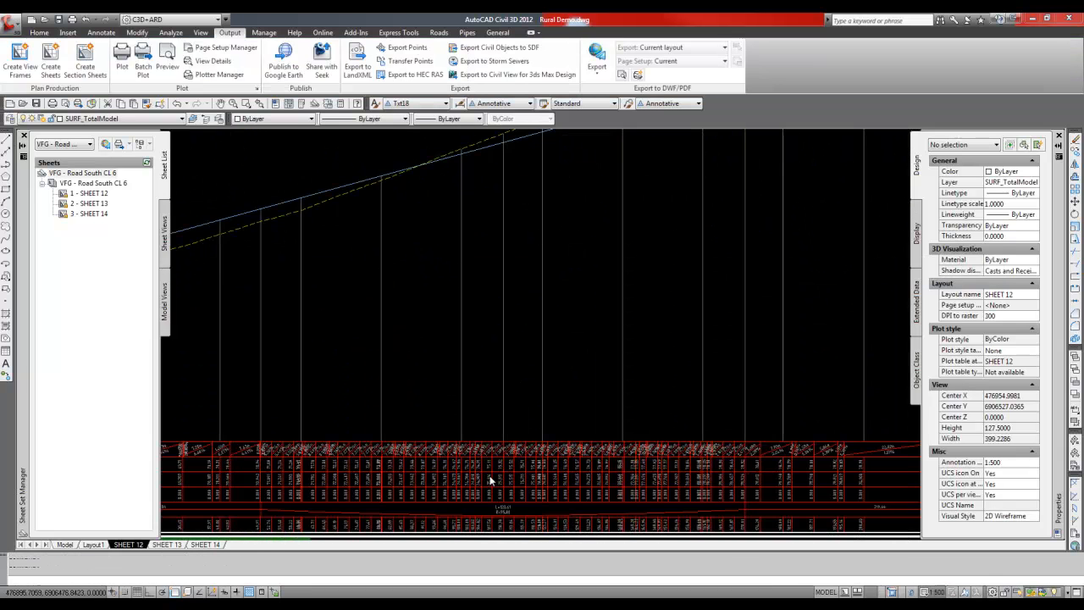
left_click(490, 428)
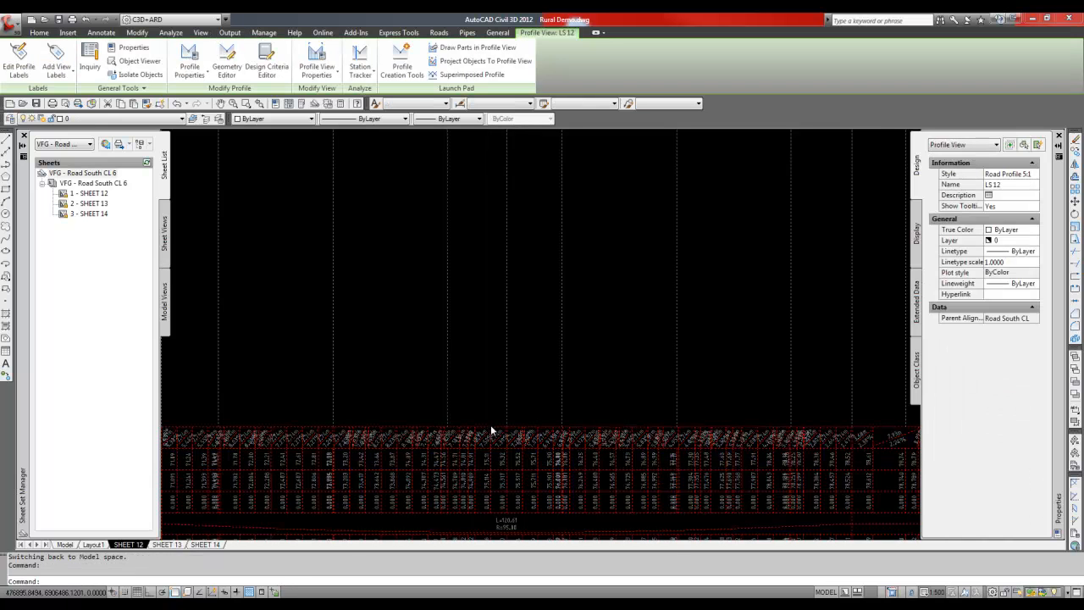
right_click(492, 426)
left_click(548, 364)
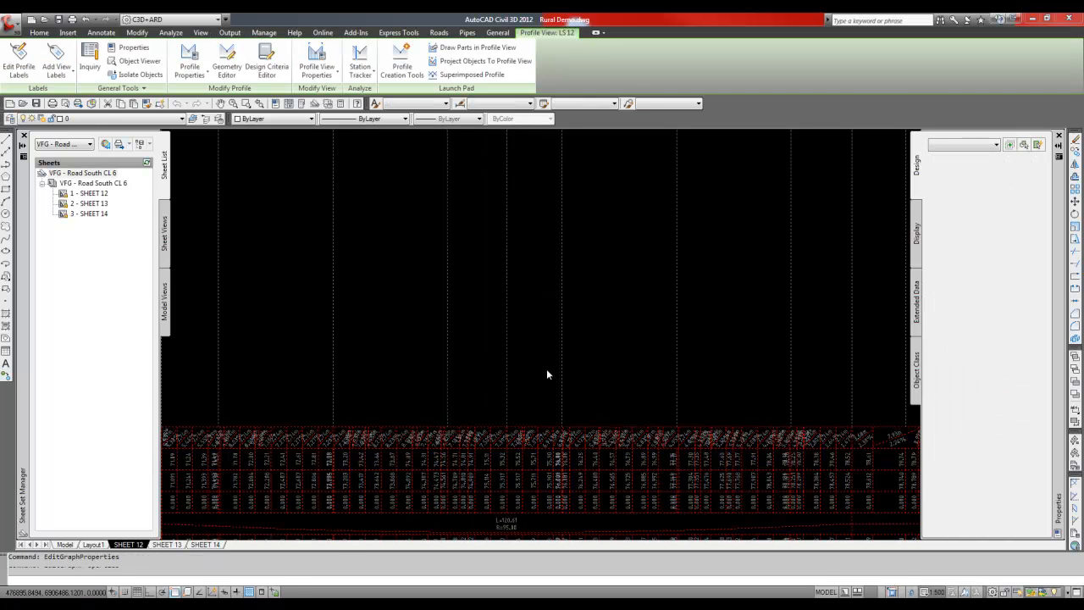
- Set Profile1 to Design-Road South CL for the vertical geometry, existing, finished, cut fill and chainage bands
left_click(745, 287)
left_click(746, 287)
left_click(750, 303)
left_click(750, 297)
left_click(750, 297)
left_click(751, 312)
left_click(750, 305)
left_click(750, 305)
left_click(752, 323)
left_click(750, 315)
left_click(751, 315)
left_click(751, 334)
left_click(750, 332)
left_click(750, 332)
left_click(756, 355)
- Set Profile2 to Design-Road South CL for the finished and chainage bands
left_click(781, 307)
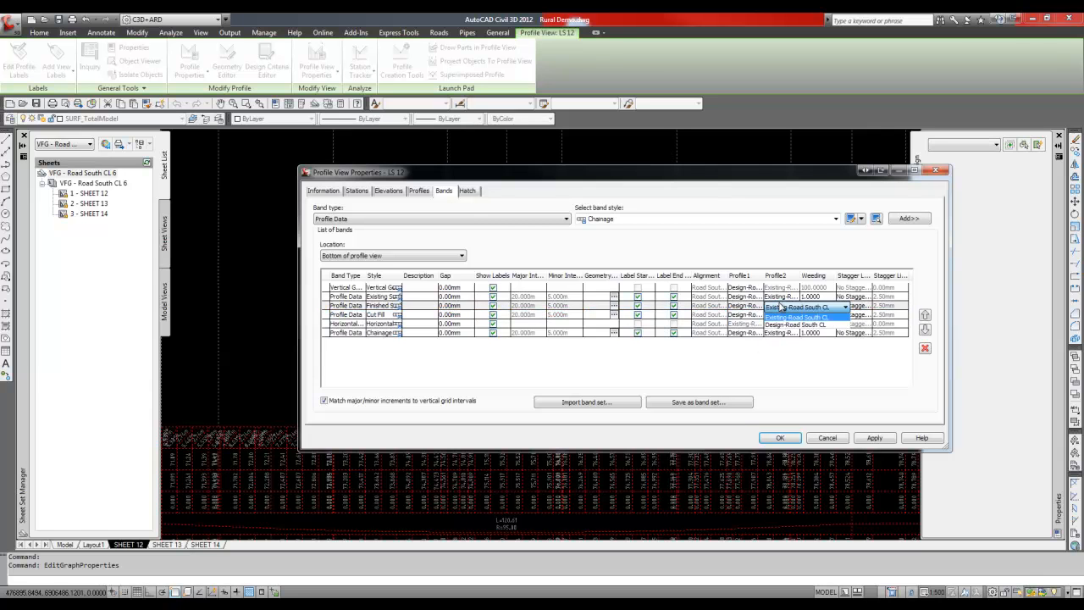
left_click(778, 322)
left_click(774, 333)
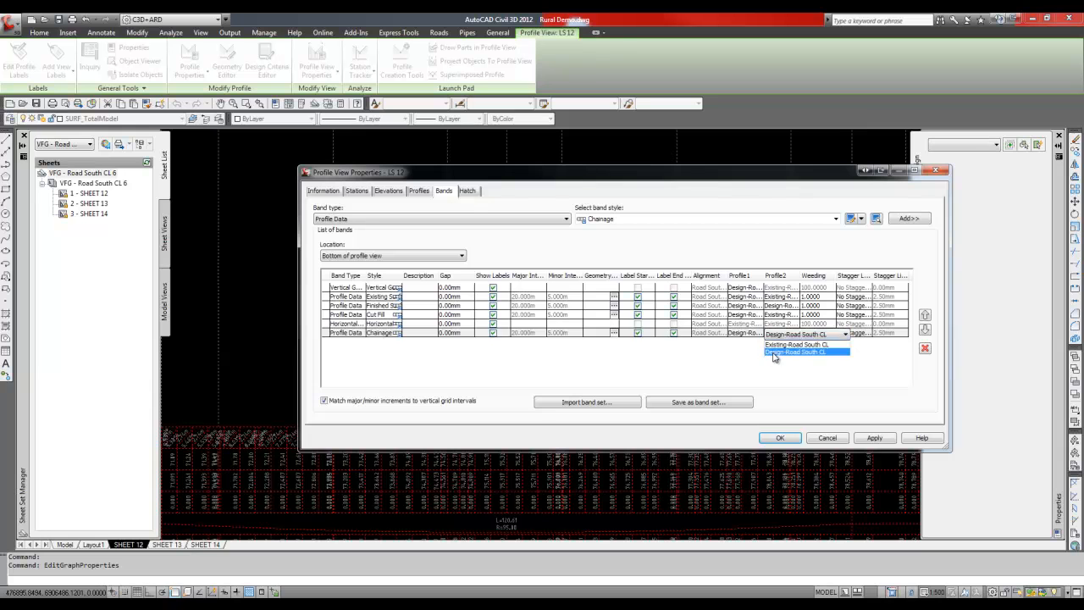
left_click(776, 344)
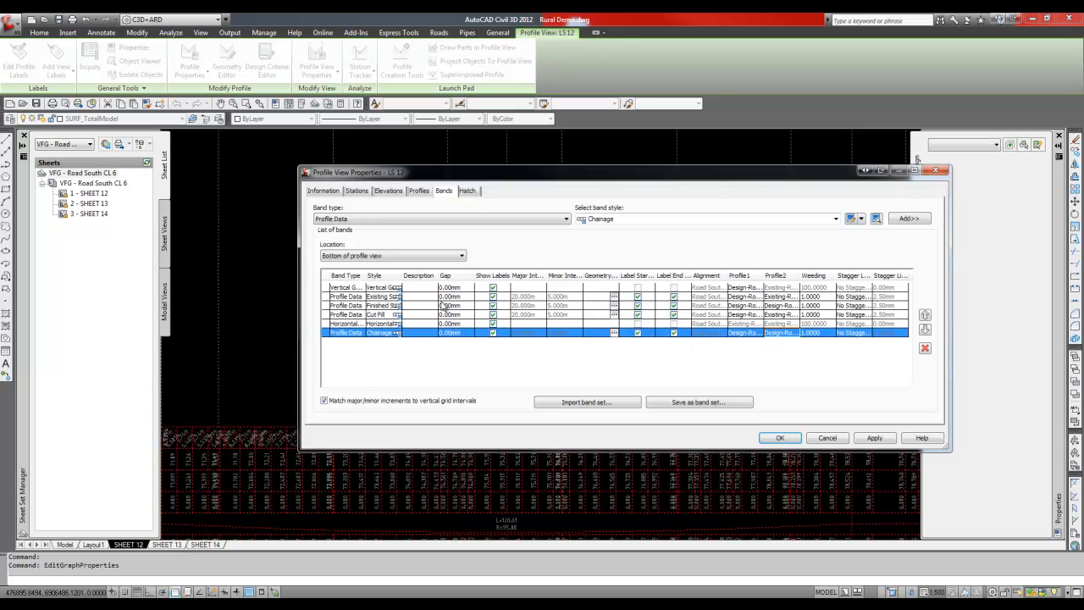
- Split the profile view manually, adding a split at station 200 m with an adjusted datum of 79 m, and apply the properties
left_click(389, 192)
left_click(318, 286)
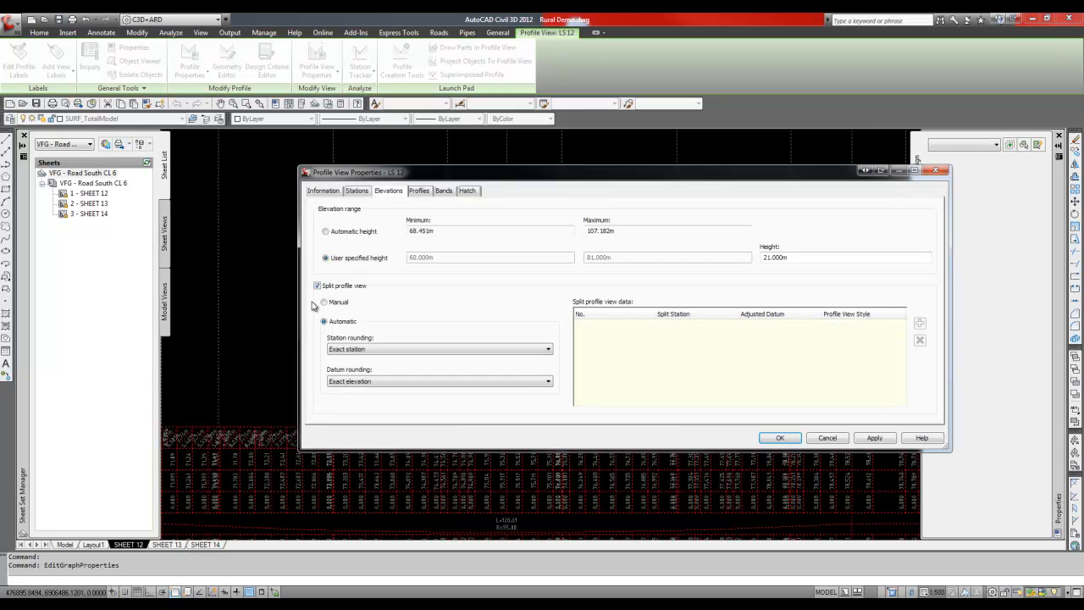
left_click(324, 304)
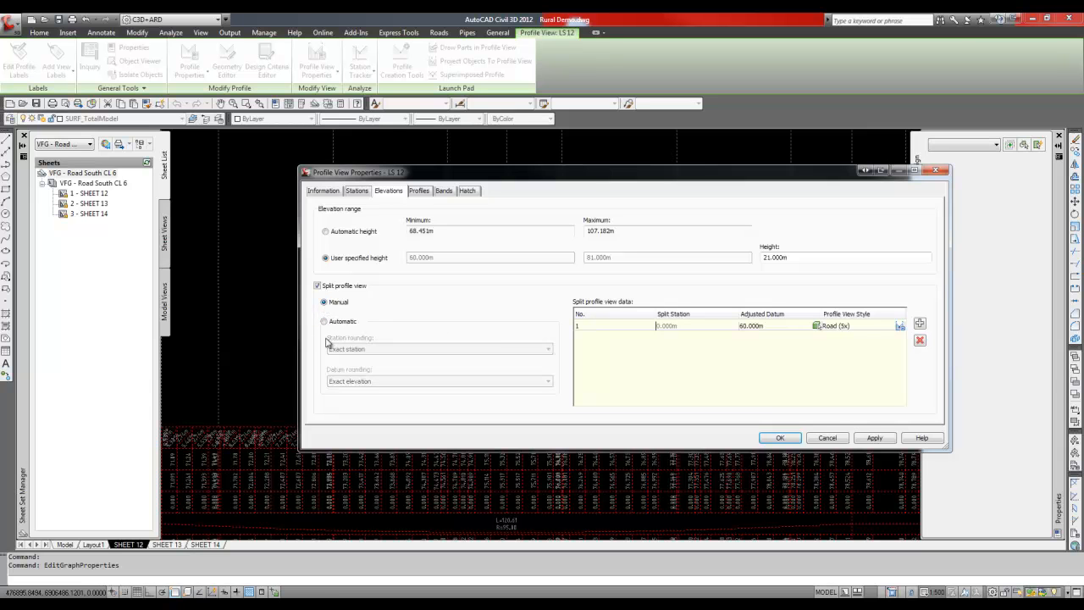
left_click(781, 438)
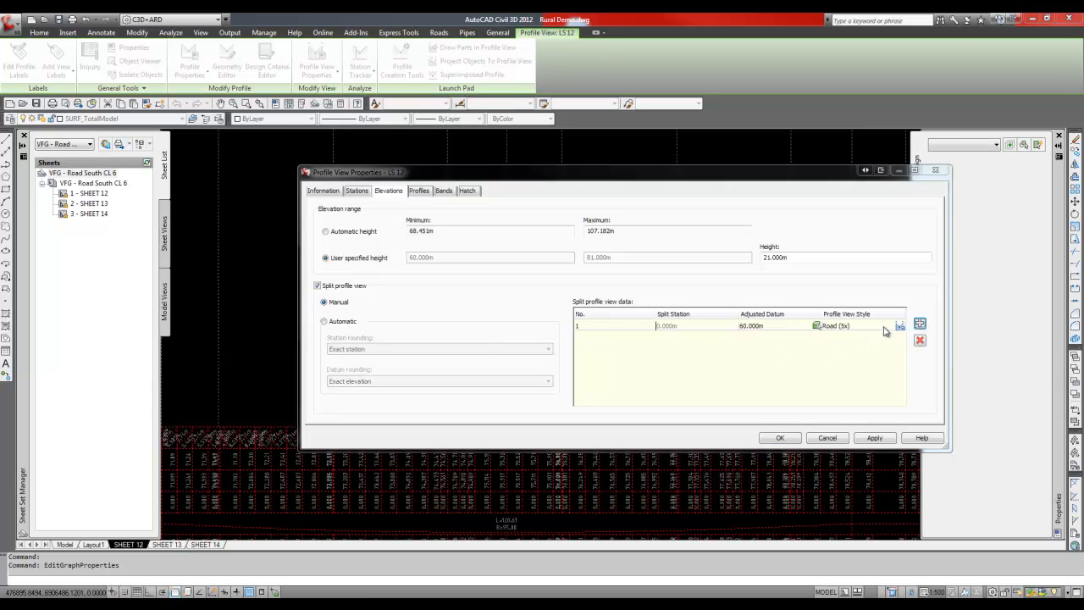
middle_click_drag(586, 341, 424, 366)
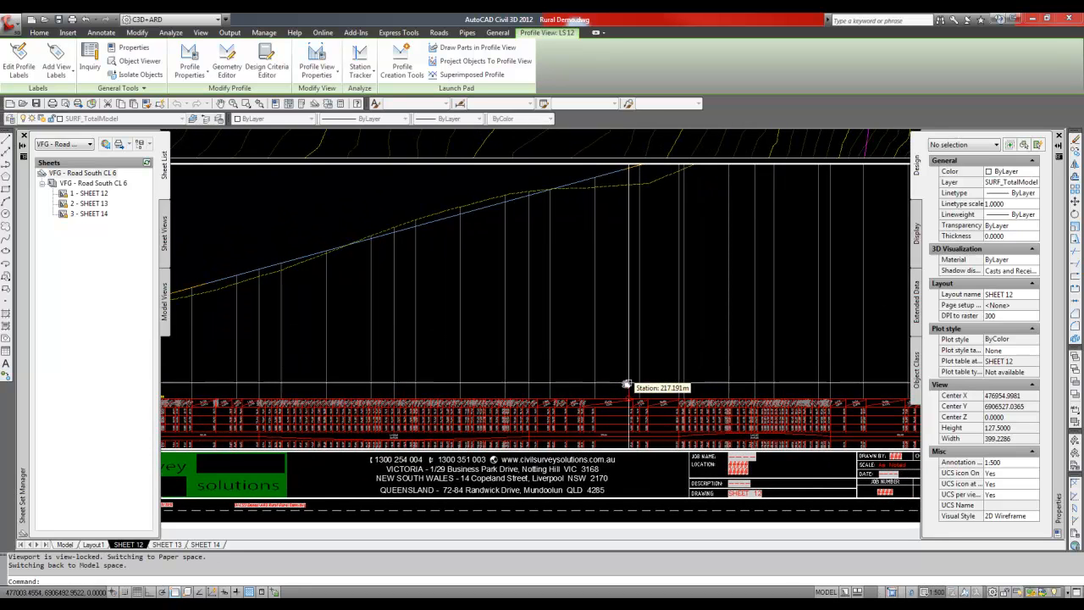
left_click(598, 388)
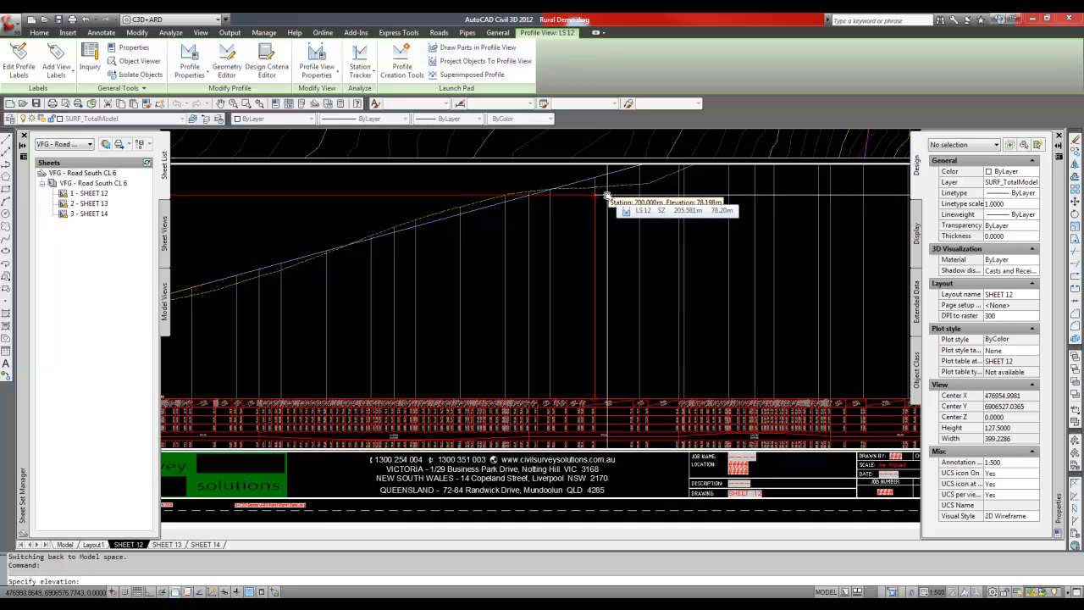
key("Return")
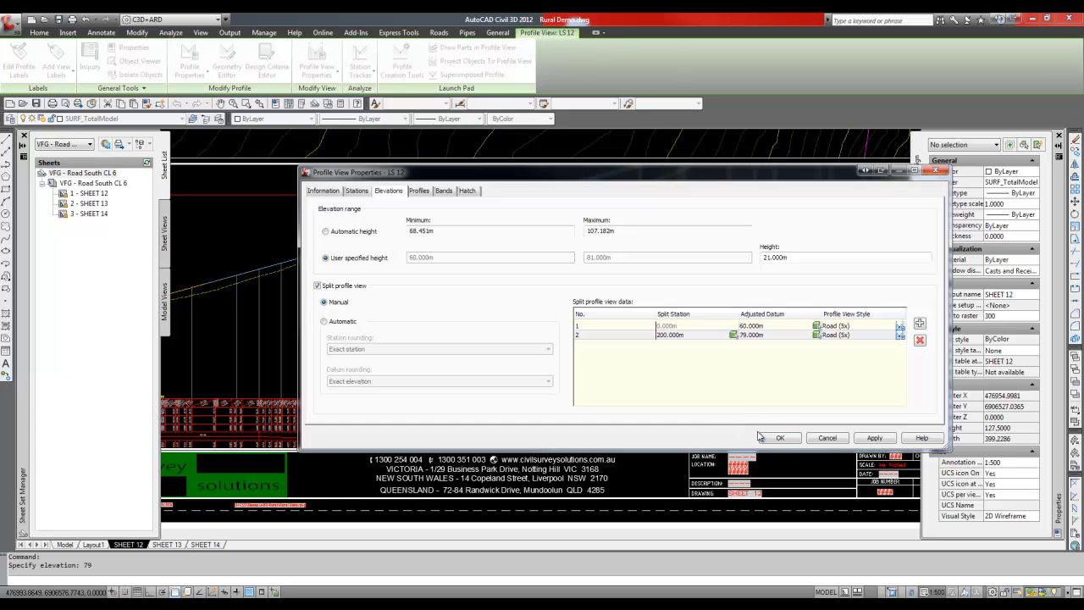
left_click(781, 438)
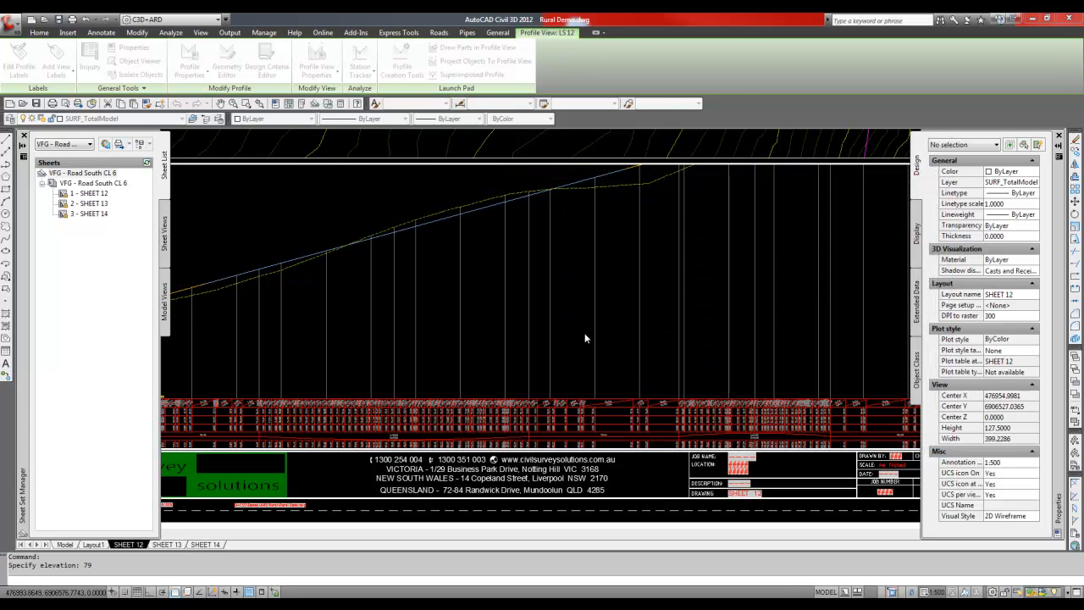
- Examine the split profile and its band labels near the second datum, and return to paper space
scroll(646, 341, "down", 3)
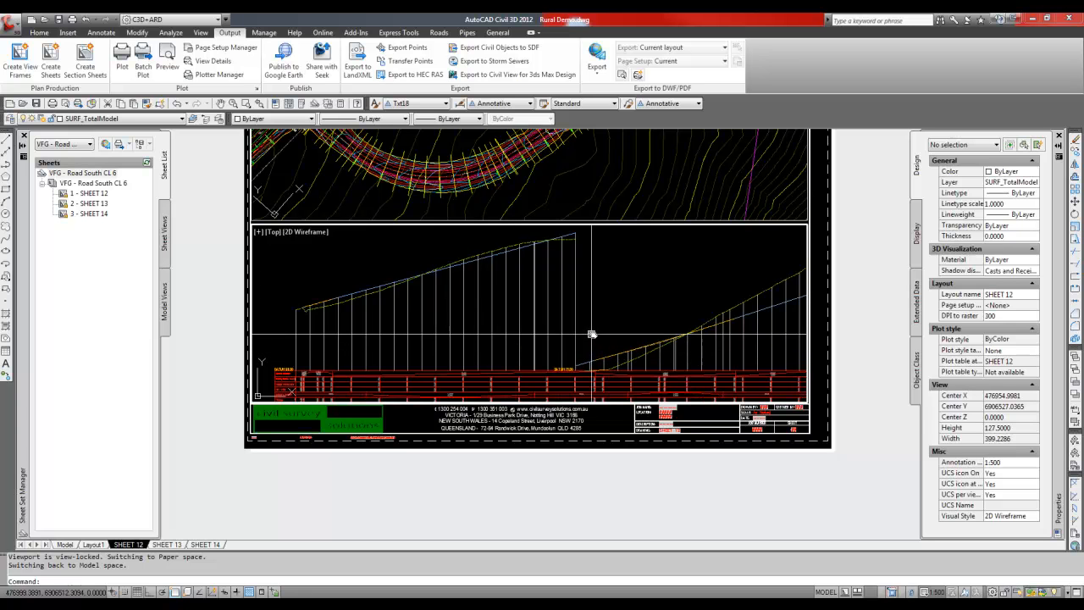
scroll(516, 389, "up", 5)
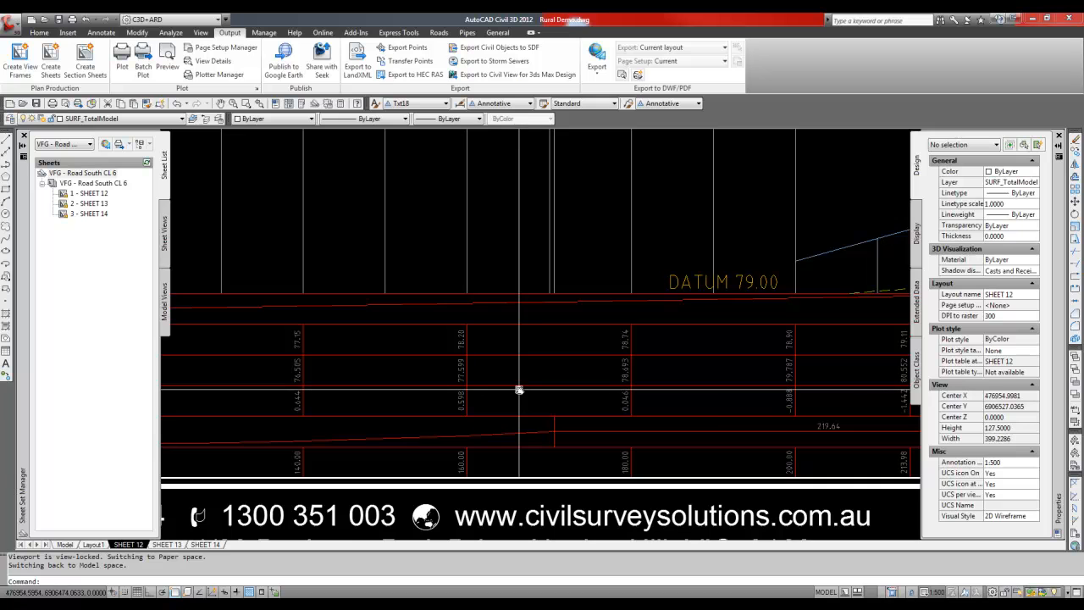
scroll(516, 393, "down", 5)
scroll(514, 390, "down", 3)
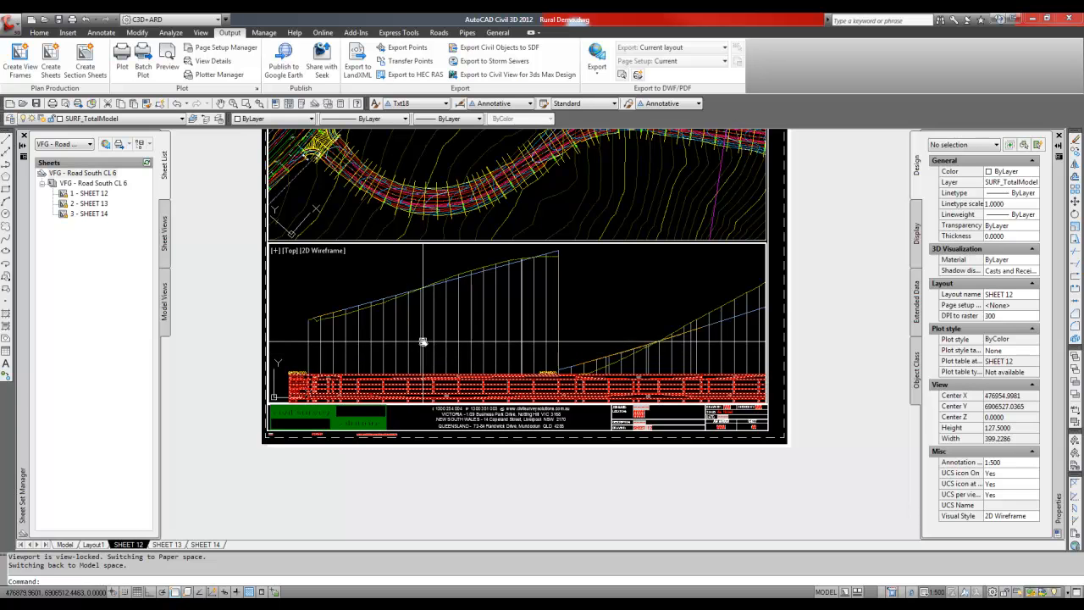
double_click(806, 307)
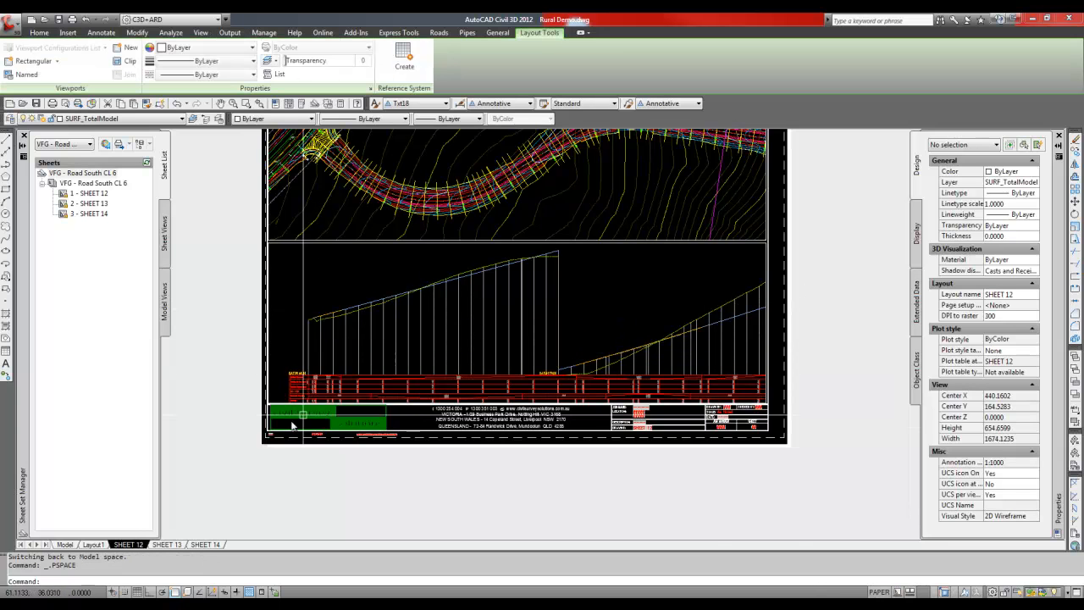